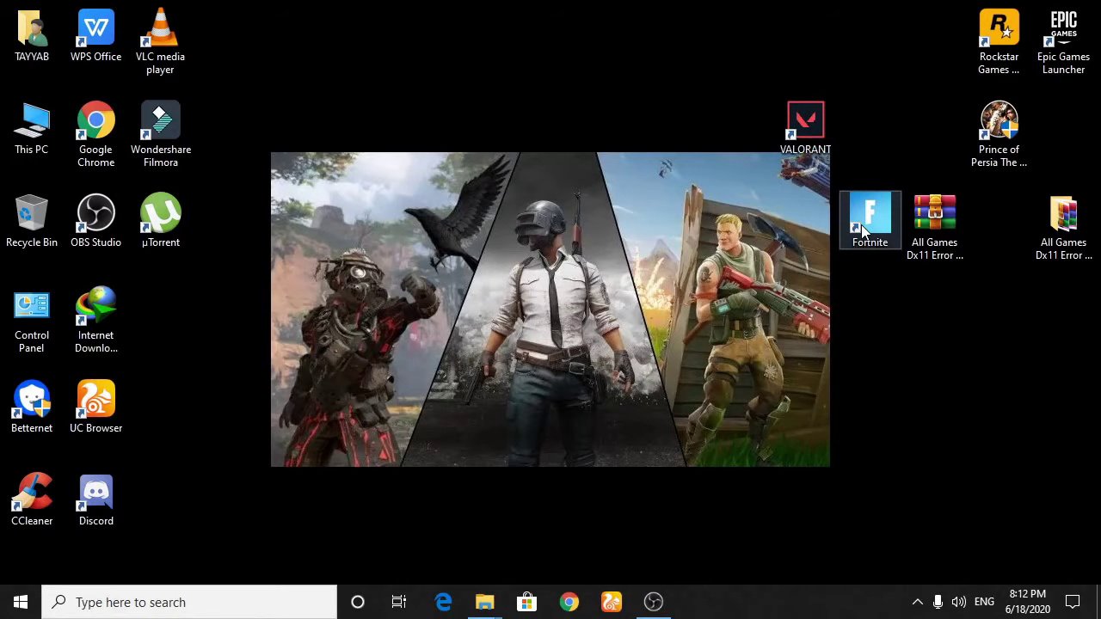
- Launch Fortnite from its desktop shortcut to test it, and return to the desktop
{"action": "right_click", "coordinate": [862, 225]}
{"action": "left_click", "coordinate": [912, 239]}
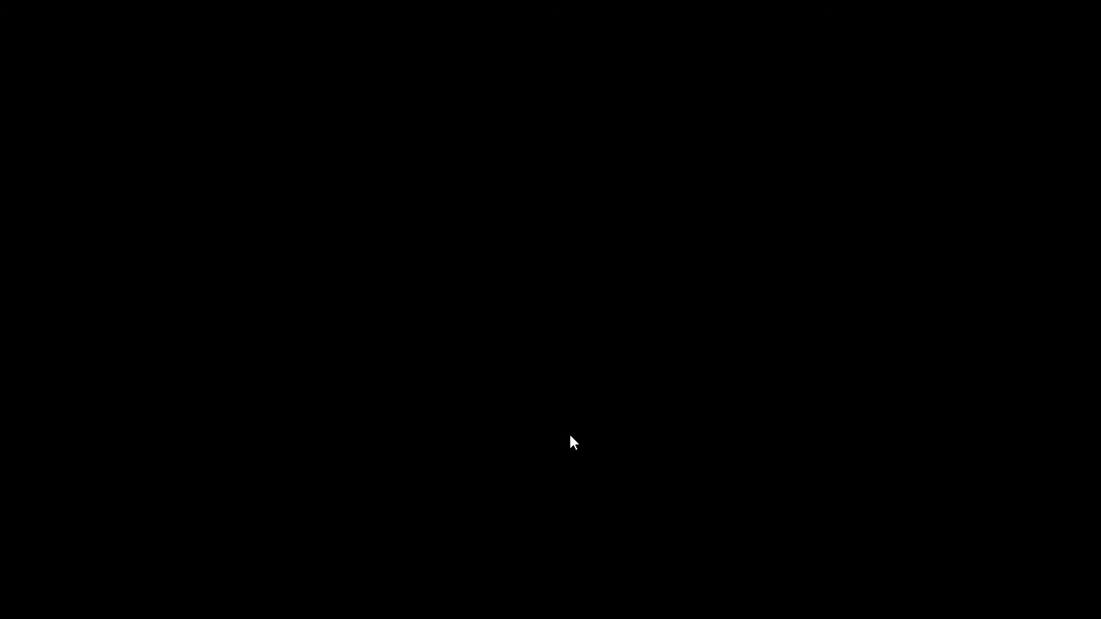
{"action": "key", "text": "super"}
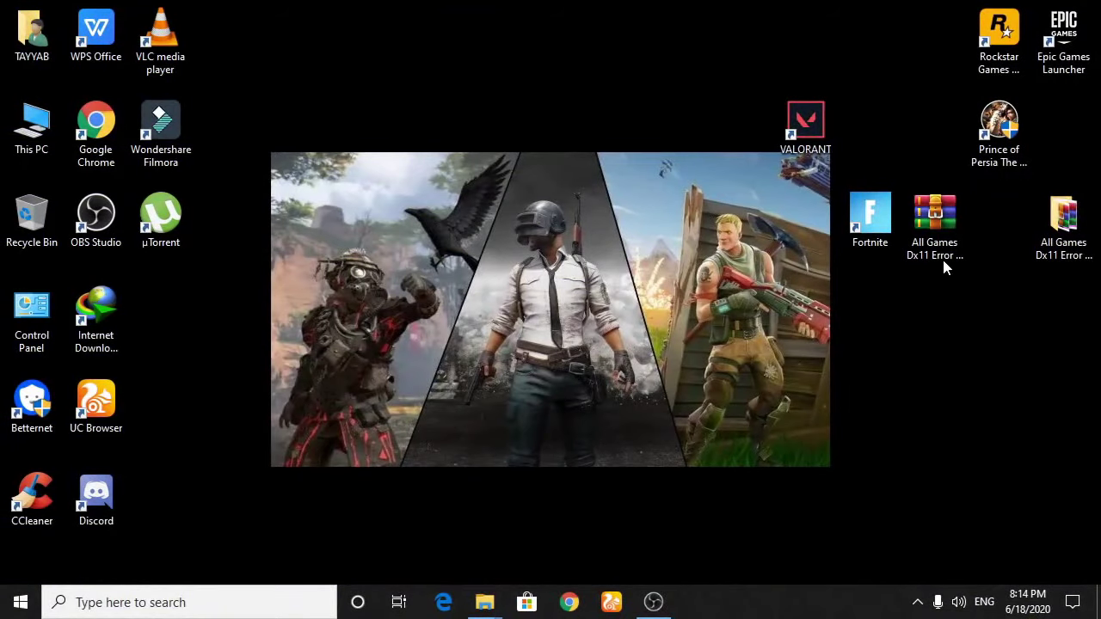
- Reposition and open the All Games Dx11 Error Fixed Pack folder, and extract the All Games Directx 10,11,12 All Fixed archive there
{"action": "left_click_drag", "start_coordinate": [1061, 222], "coordinate": [1021, 232]}
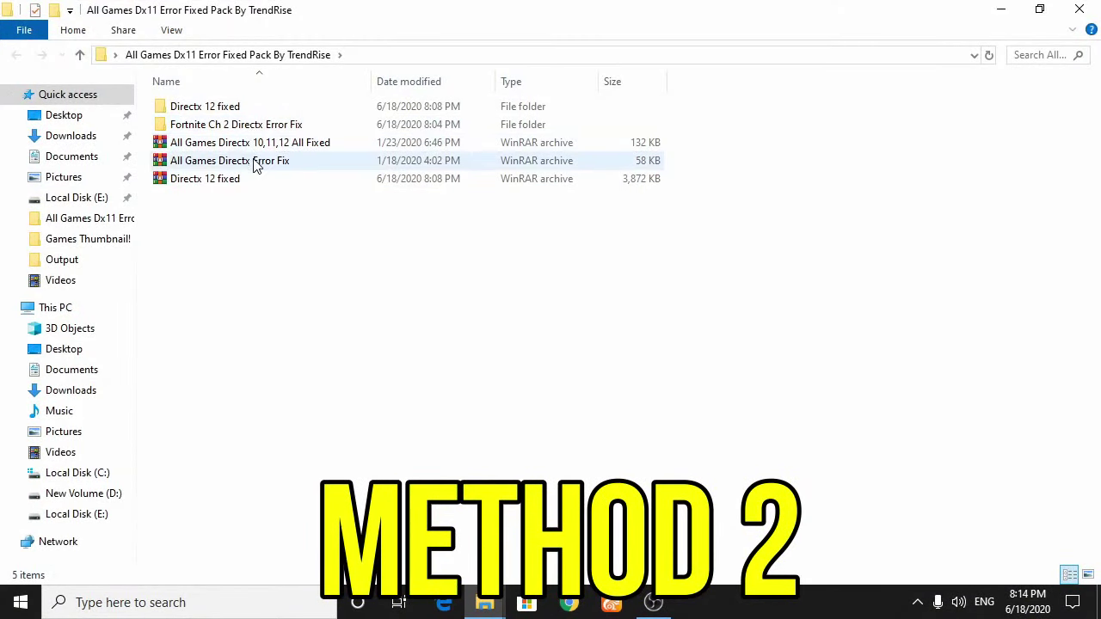
{"action": "right_click", "coordinate": [272, 146]}
{"action": "left_click", "coordinate": [314, 211]}
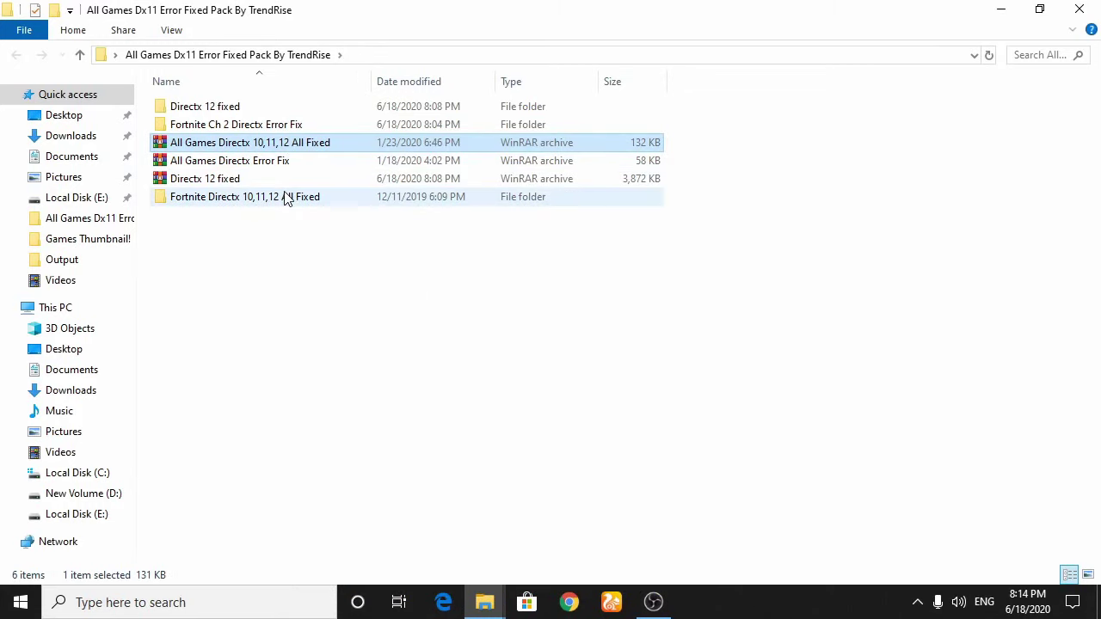
- Extract the New DirectX Fixed archive inside the Fortnite Directx 10,11,12 All Fixed folder
{"action": "double_click", "coordinate": [286, 198]}
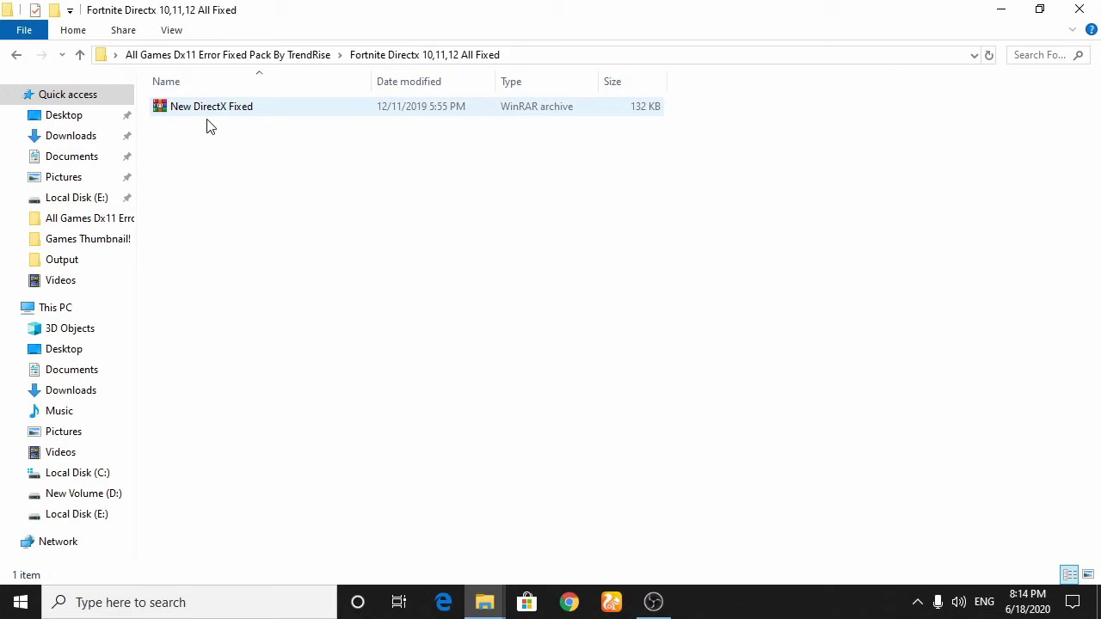
{"action": "right_click", "coordinate": [211, 107]}
{"action": "left_click", "coordinate": [277, 177]}
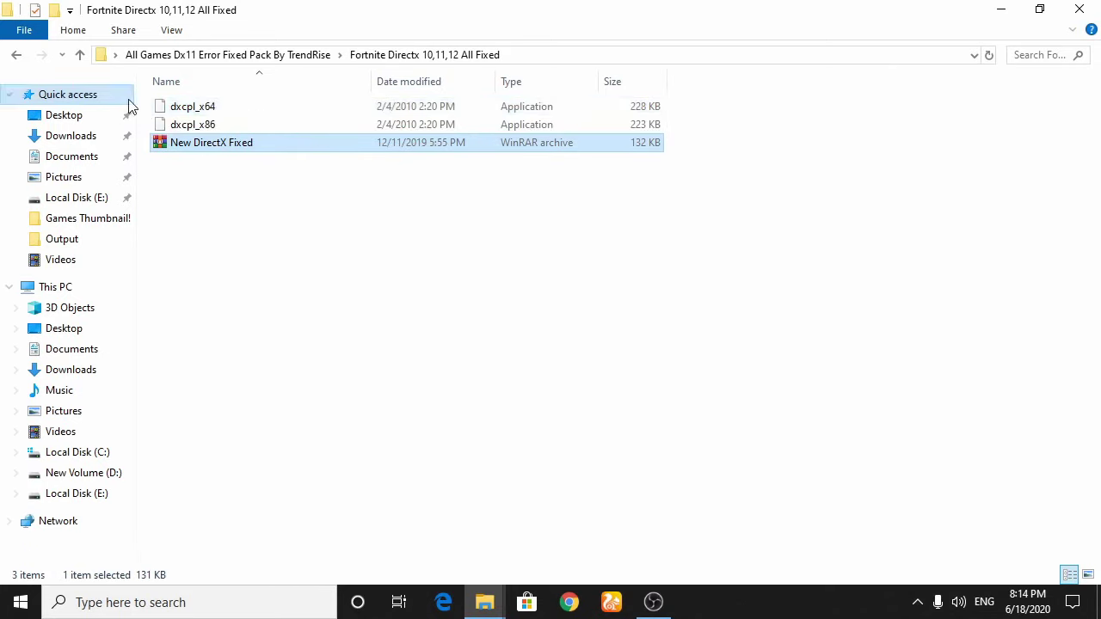
- Run dxcpl_x64 as administrator and open the Direct3D 10.x/11 executable list for editing
{"action": "right_click", "coordinate": [196, 112]}
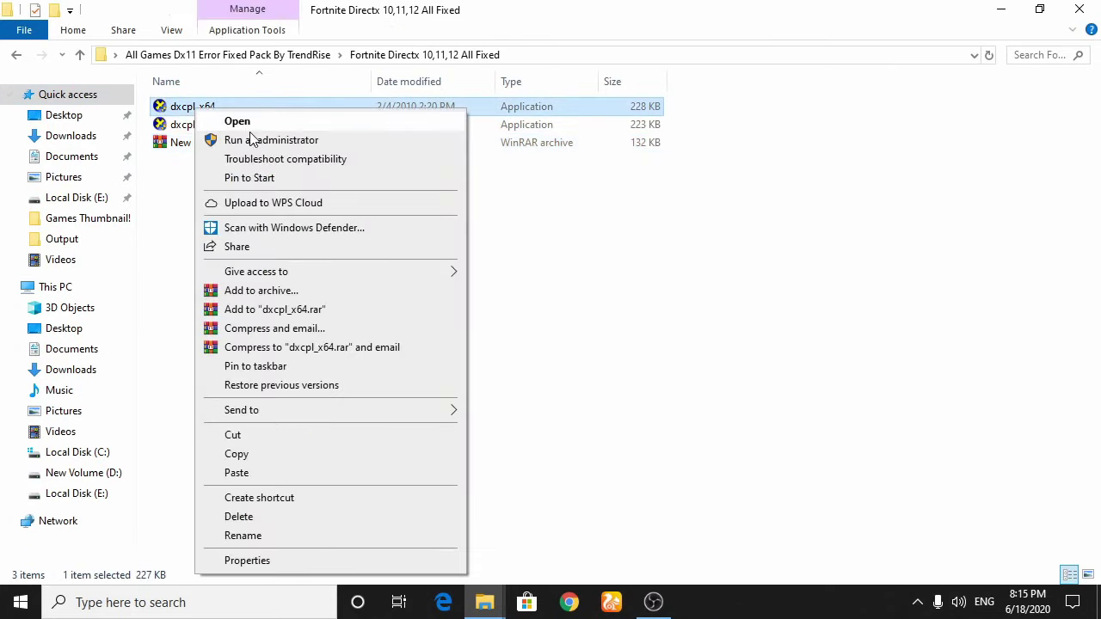
{"action": "left_click", "coordinate": [250, 140]}
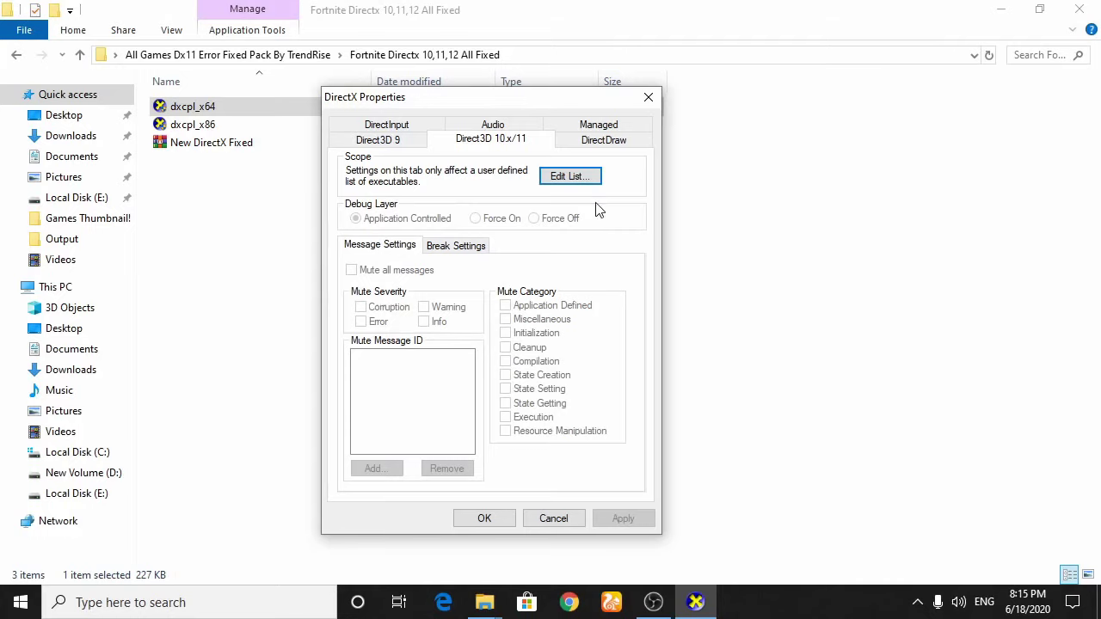
{"action": "left_click", "coordinate": [568, 174]}
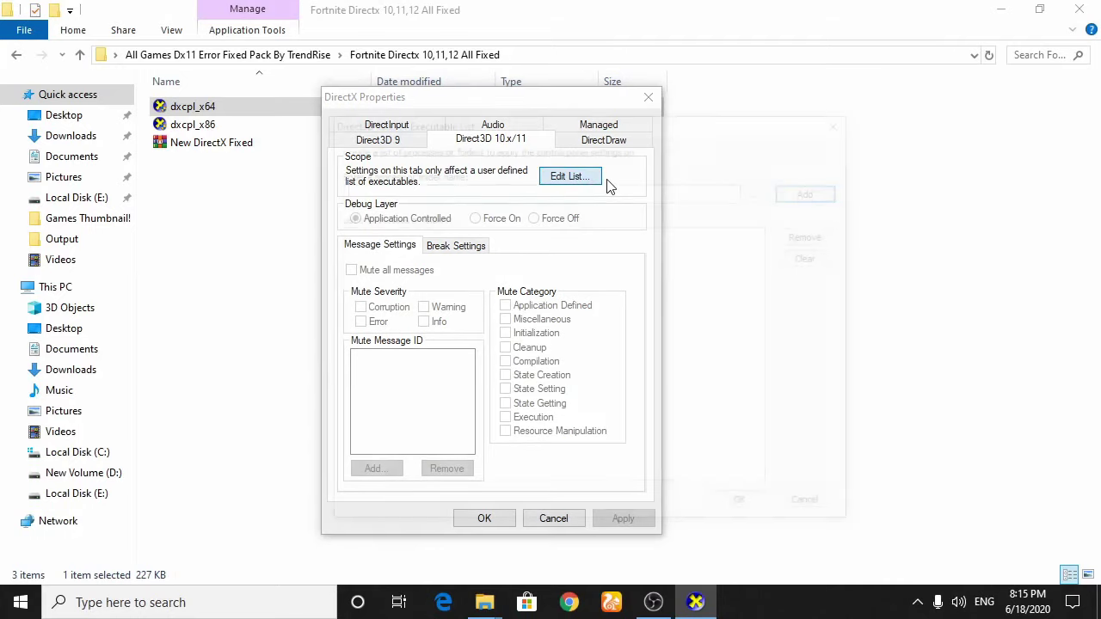
- Add FortniteClient-Win64-Shipping.exe from E:\Fortnite\FortniteGame\Binaries\Win64 to the executable list
{"action": "left_click", "coordinate": [763, 190]}
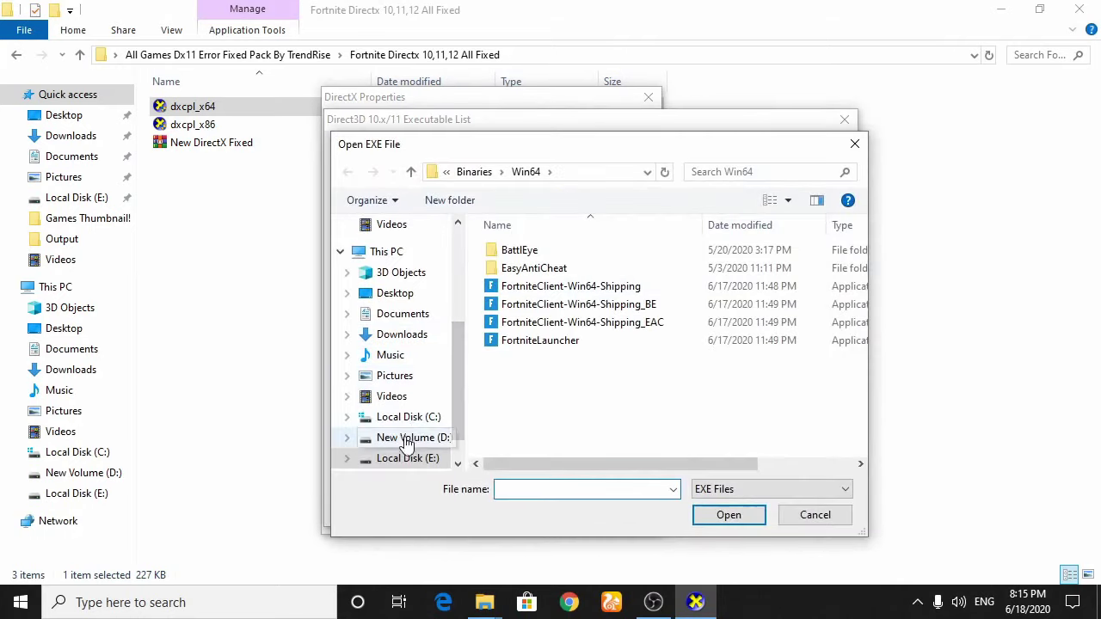
{"action": "left_click", "coordinate": [407, 459]}
{"action": "scroll", "coordinate": [545, 314], "scroll_direction": "down", "scroll_amount": 2}
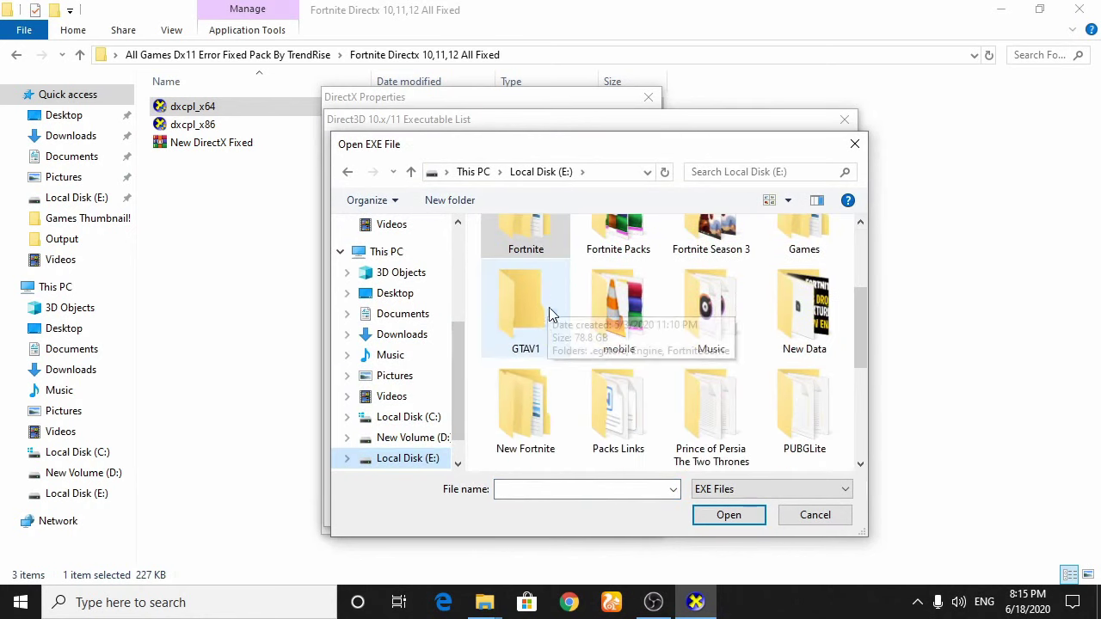
{"action": "scroll", "coordinate": [410, 232], "scroll_direction": "up", "scroll_amount": 1}
{"action": "left_click", "coordinate": [378, 293]}
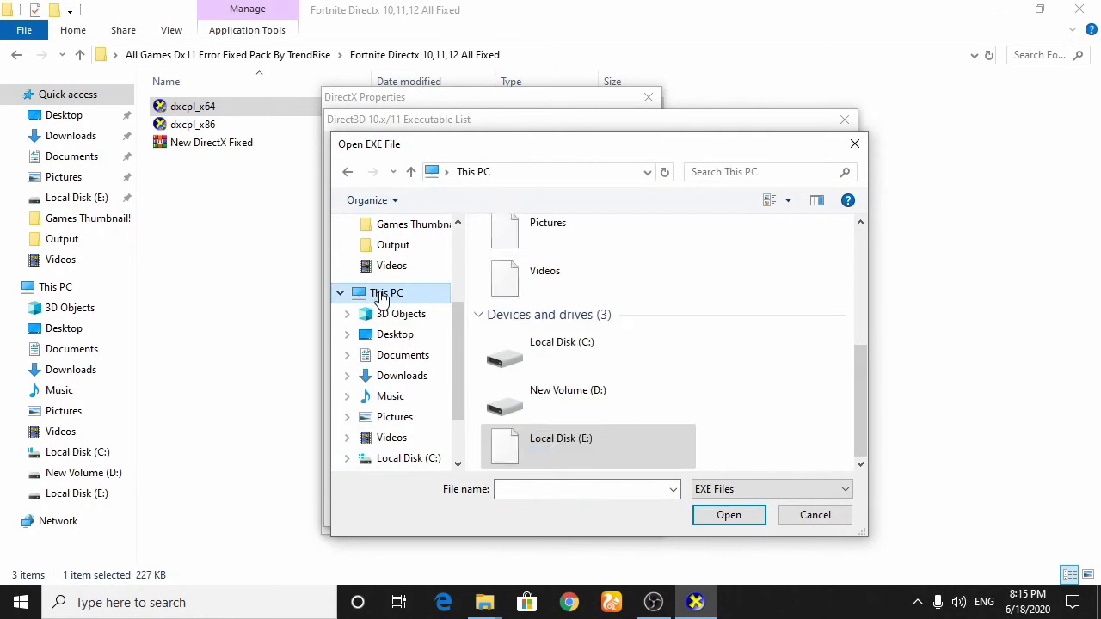
{"action": "double_click", "coordinate": [619, 456]}
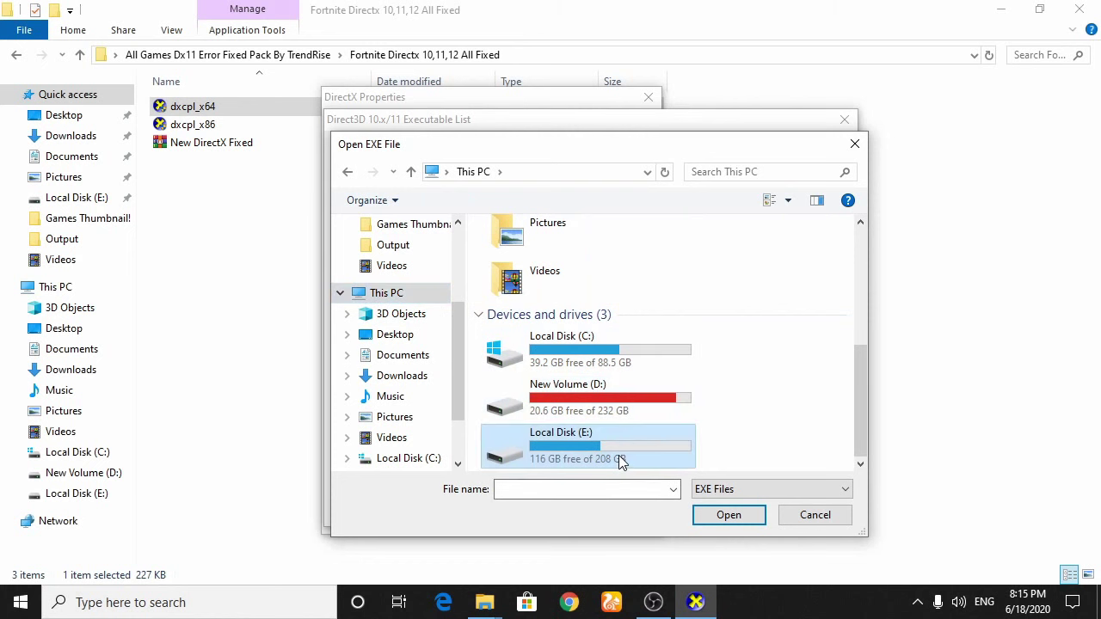
{"action": "scroll", "coordinate": [613, 348], "scroll_direction": "down", "scroll_amount": 2}
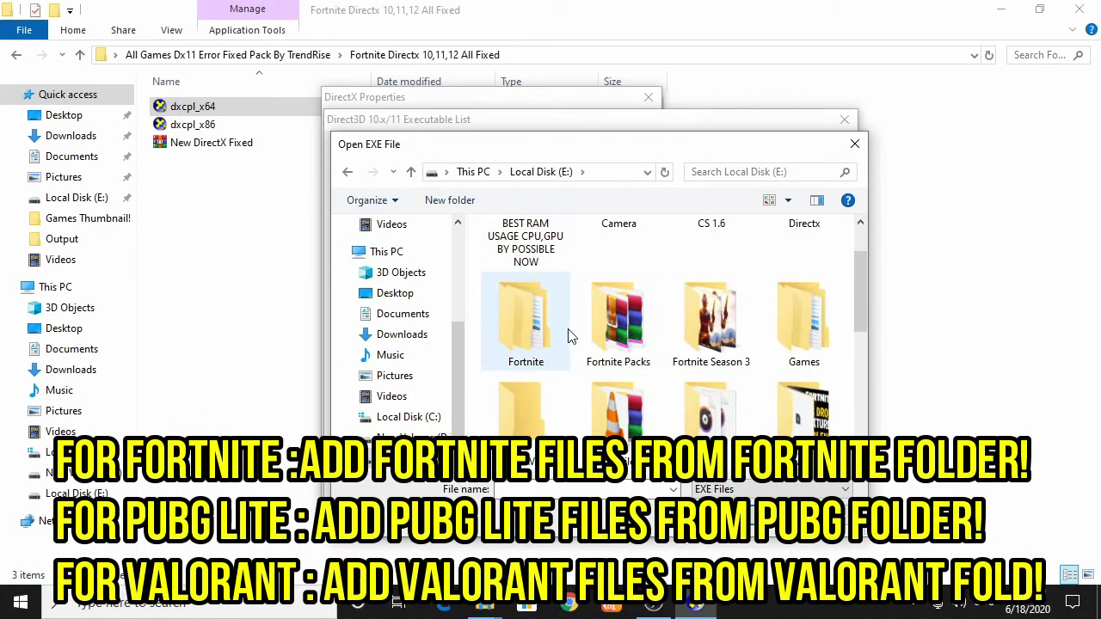
{"action": "double_click", "coordinate": [542, 331]}
{"action": "double_click", "coordinate": [522, 286]}
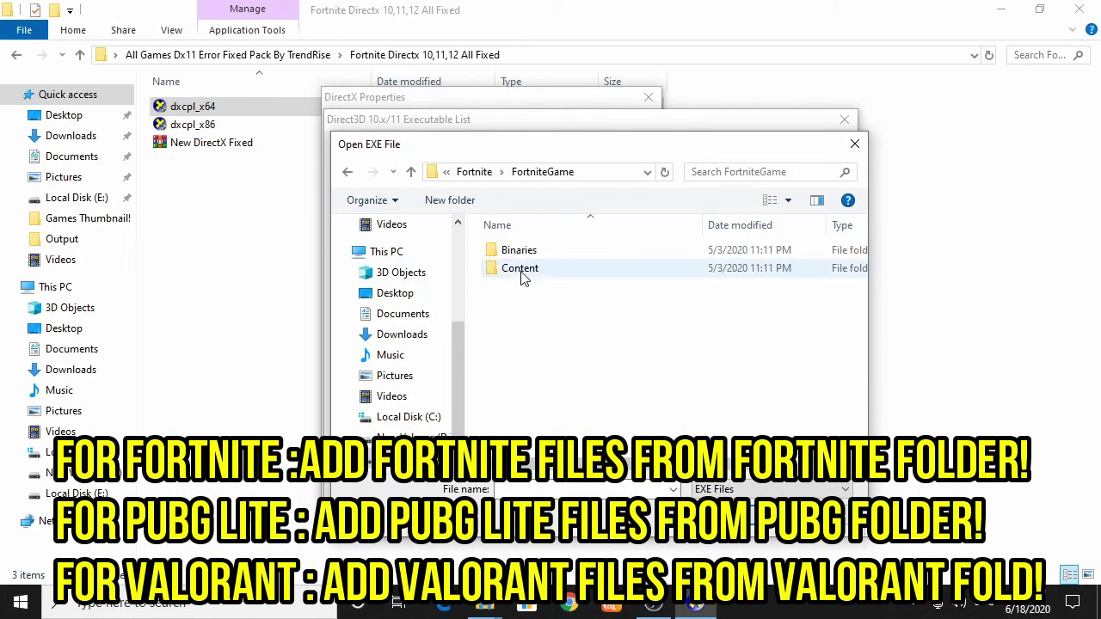
{"action": "left_click", "coordinate": [522, 260]}
{"action": "double_click", "coordinate": [520, 254]}
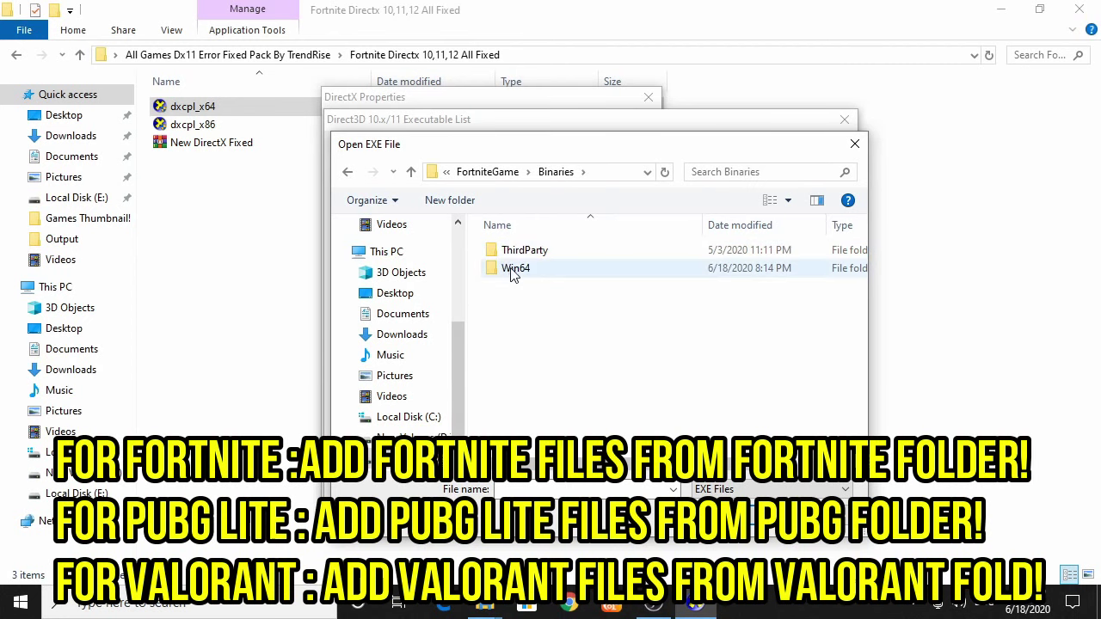
{"action": "double_click", "coordinate": [495, 271]}
{"action": "double_click", "coordinate": [557, 289]}
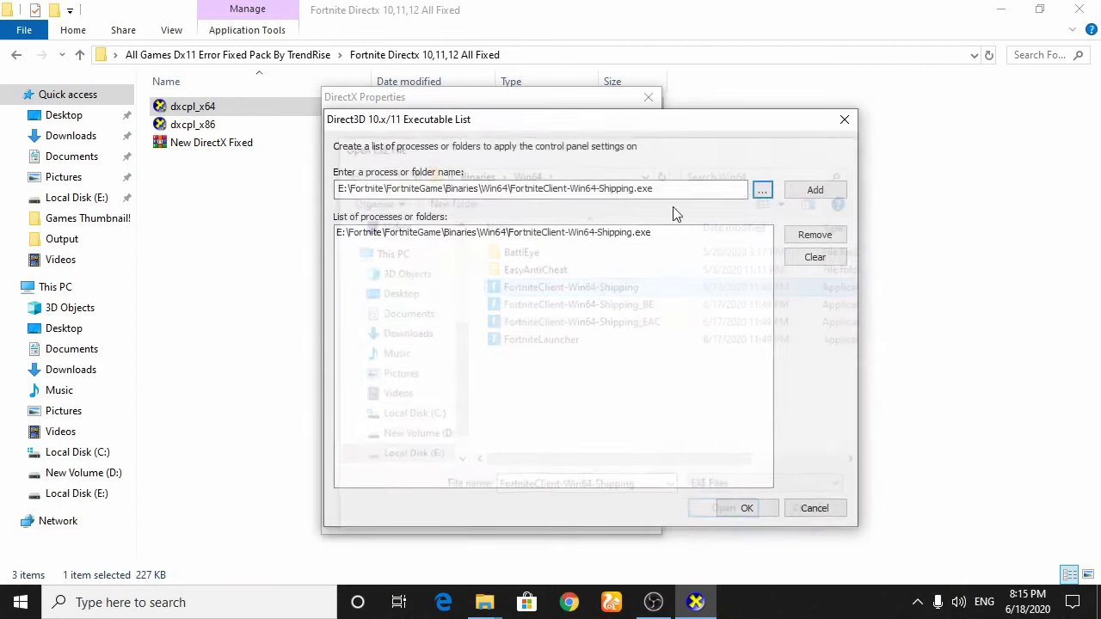
- Add FortniteClient-Win64-Shipping_BE, FortniteClient-Win64-Shipping_EAC and FortniteLauncher to the executable list and accept the list
{"action": "left_click", "coordinate": [762, 190]}
{"action": "double_click", "coordinate": [576, 306]}
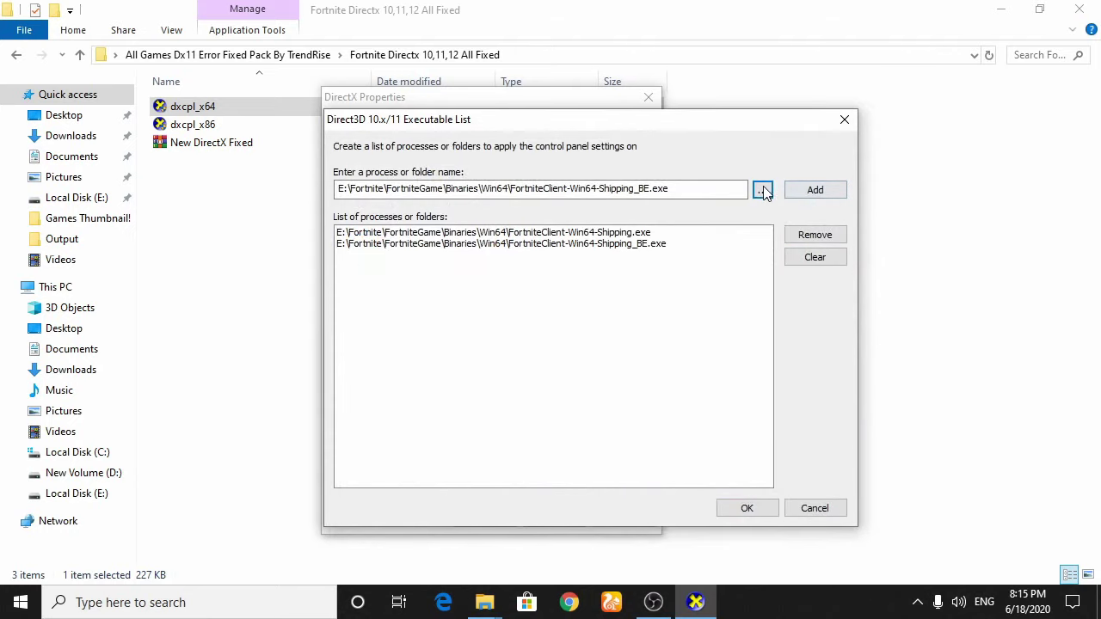
{"action": "left_click", "coordinate": [761, 190]}
{"action": "left_click", "coordinate": [638, 325]}
{"action": "double_click", "coordinate": [637, 325]}
{"action": "left_click", "coordinate": [760, 191]}
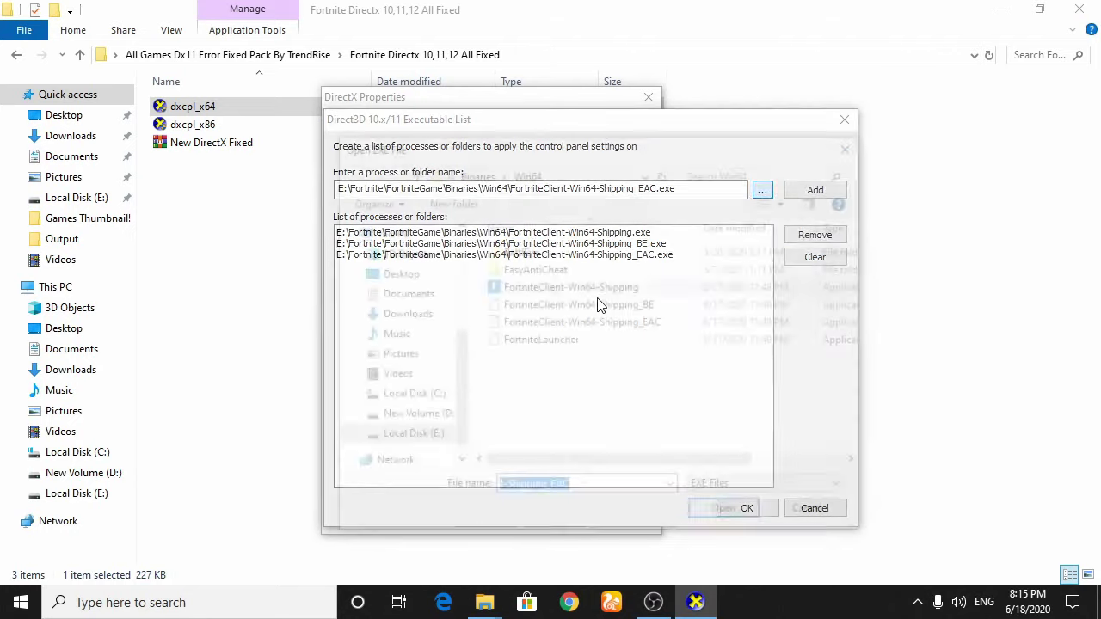
{"action": "left_click", "coordinate": [535, 342]}
{"action": "double_click", "coordinate": [535, 342]}
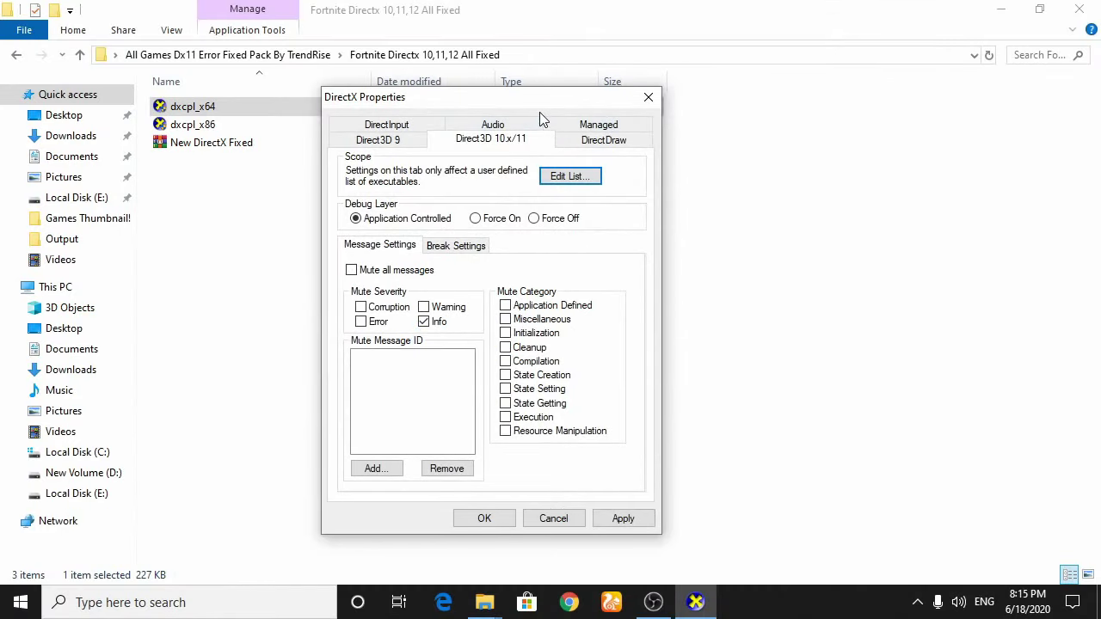
- Enable Software Only, Enumerate Ramp Rasterizer and Enumerate Reference Rasterizer in the Direct3D 9 settings
{"action": "left_click_drag", "start_coordinate": [539, 111], "coordinate": [578, 98]}
{"action": "left_click", "coordinate": [437, 131]}
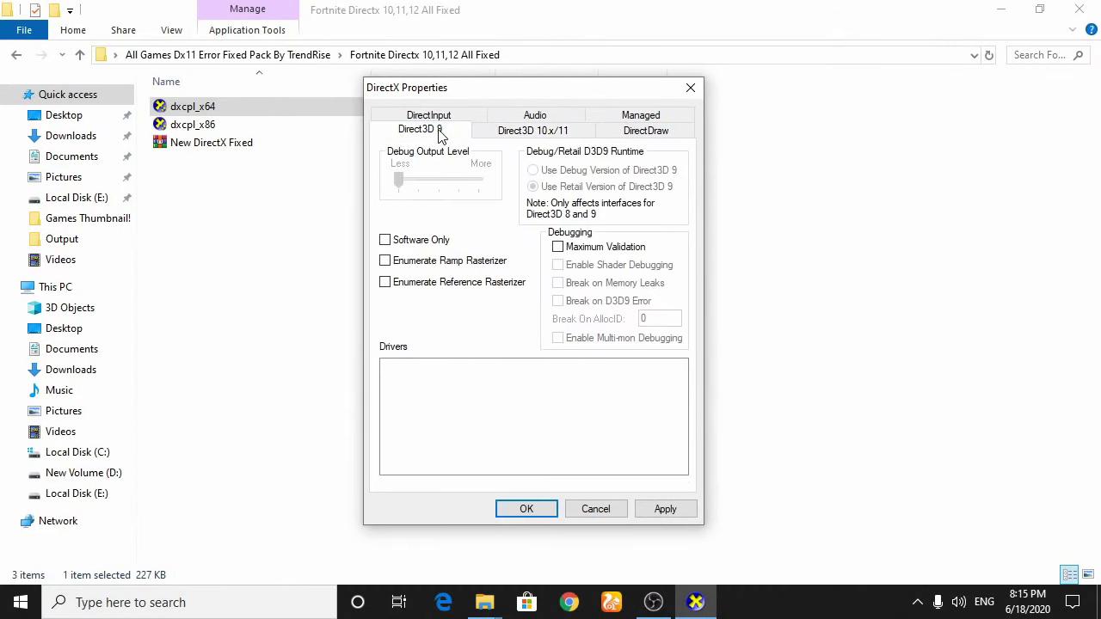
{"action": "left_click", "coordinate": [453, 262]}
{"action": "left_click", "coordinate": [455, 282]}
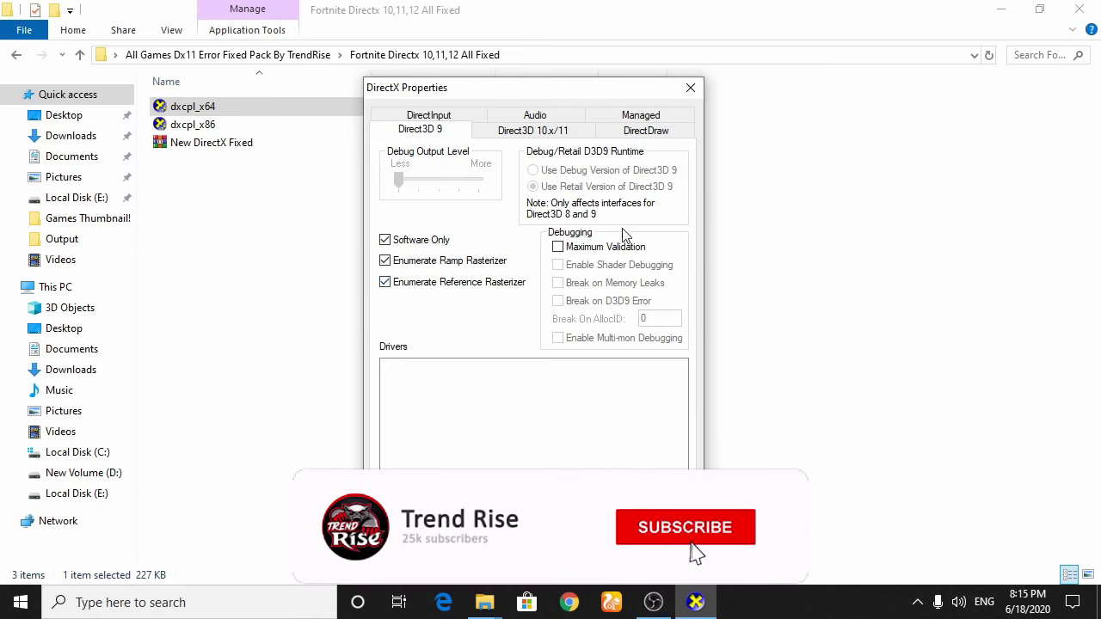
- Review the DirectDraw, DirectInput, Audio and Managed settings, apply the DirectX properties, and close the properties and the folder window
{"action": "left_click", "coordinate": [631, 134]}
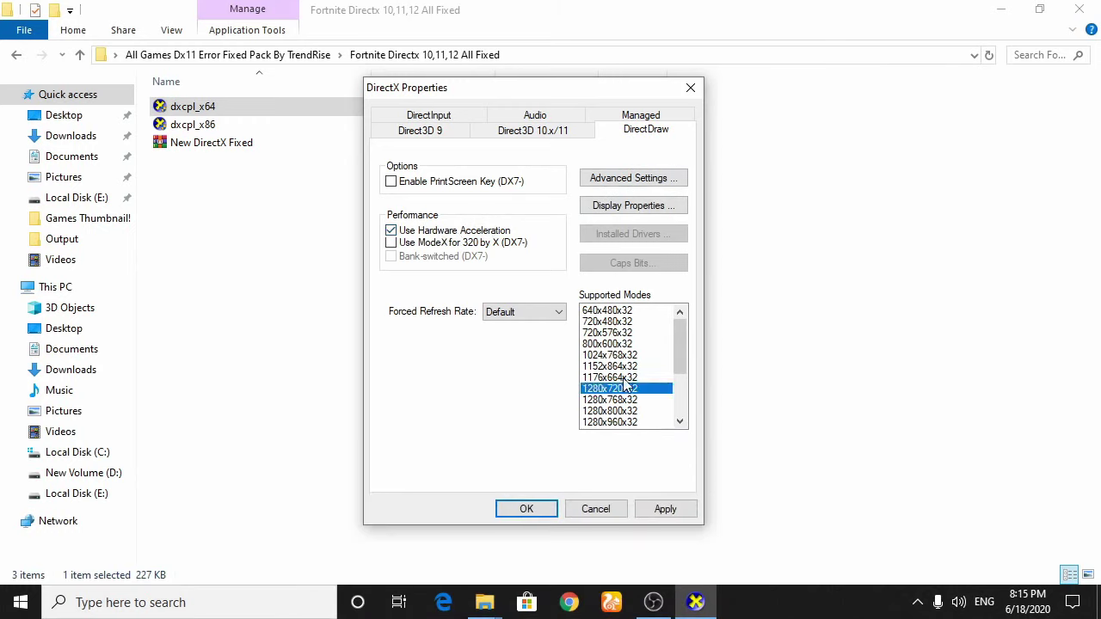
{"action": "left_click", "coordinate": [430, 116]}
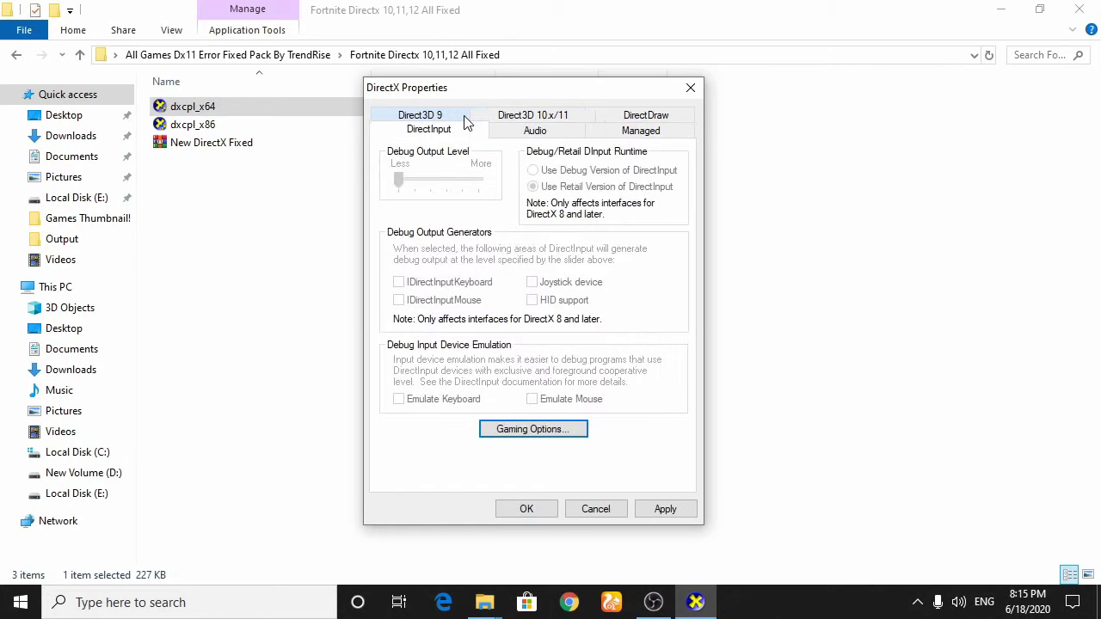
{"action": "left_click", "coordinate": [533, 130]}
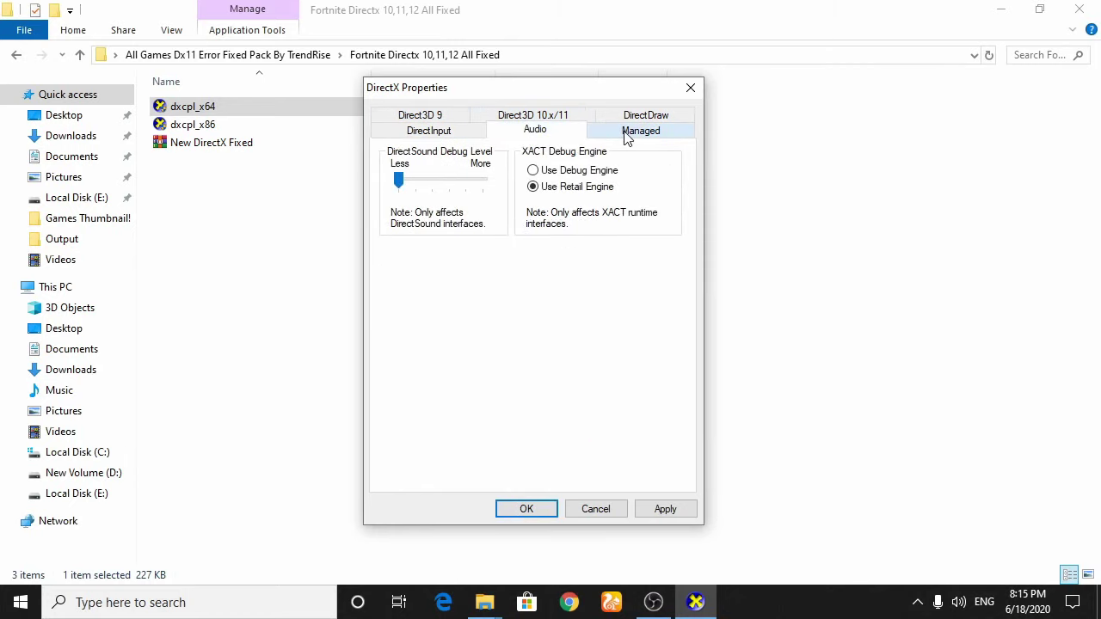
{"action": "left_click", "coordinate": [627, 138]}
{"action": "left_click", "coordinate": [567, 117]}
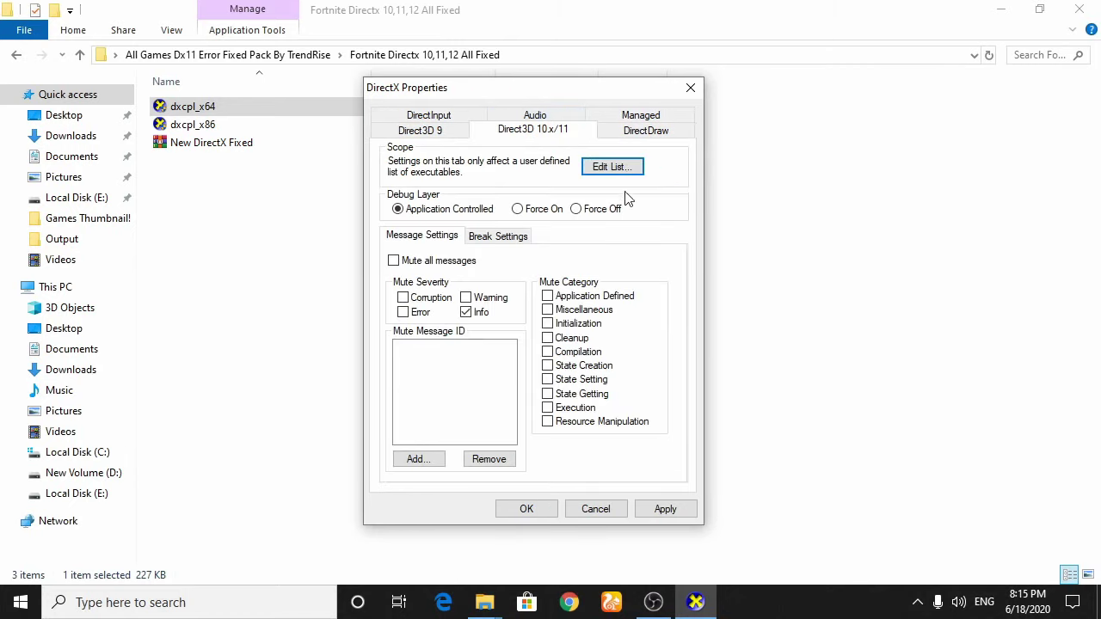
{"action": "left_click", "coordinate": [666, 509]}
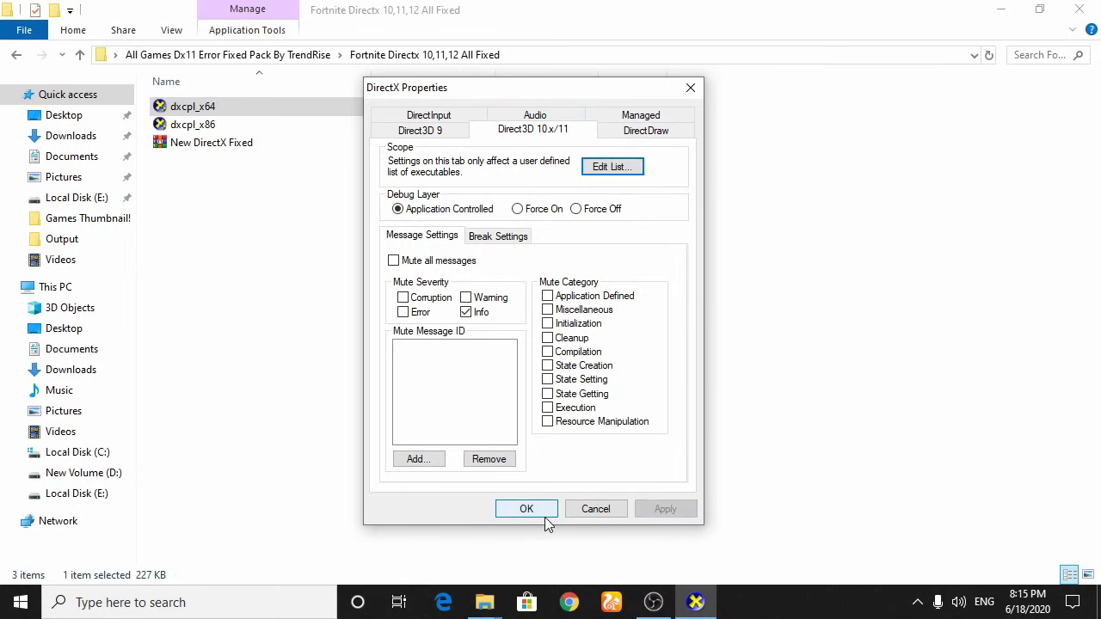
{"action": "left_click", "coordinate": [531, 513]}
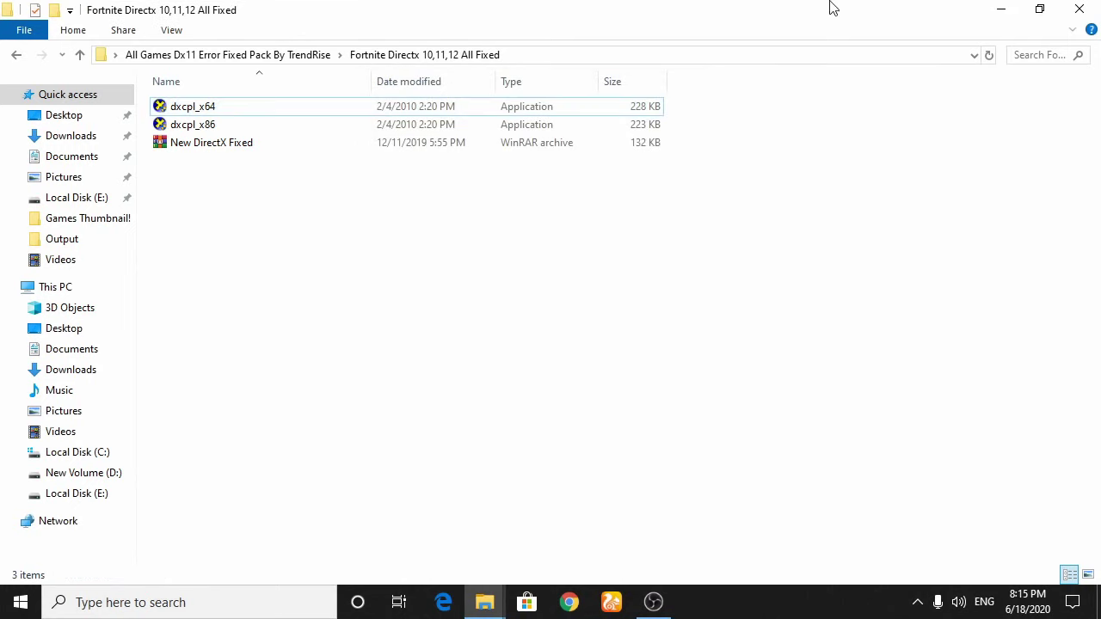
{"action": "left_click", "coordinate": [1079, 10]}
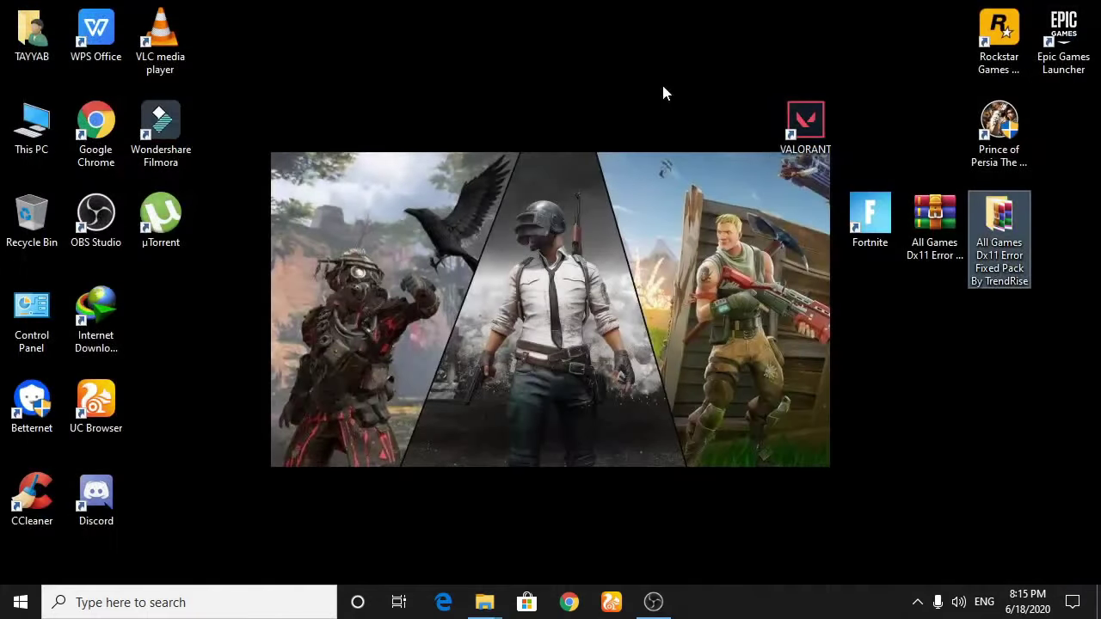
- Move the Fortnite shortcut directly below VALORANT on the desktop and launch the game from it
{"action": "left_click_drag", "start_coordinate": [868, 217], "coordinate": [821, 230]}
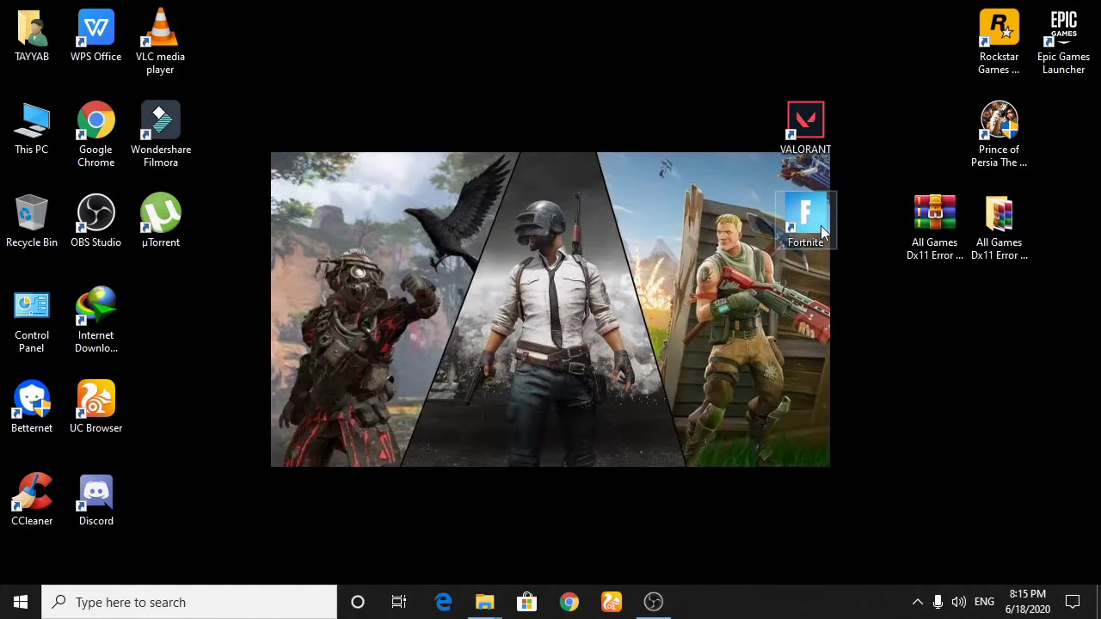
{"action": "right_click", "coordinate": [820, 220]}
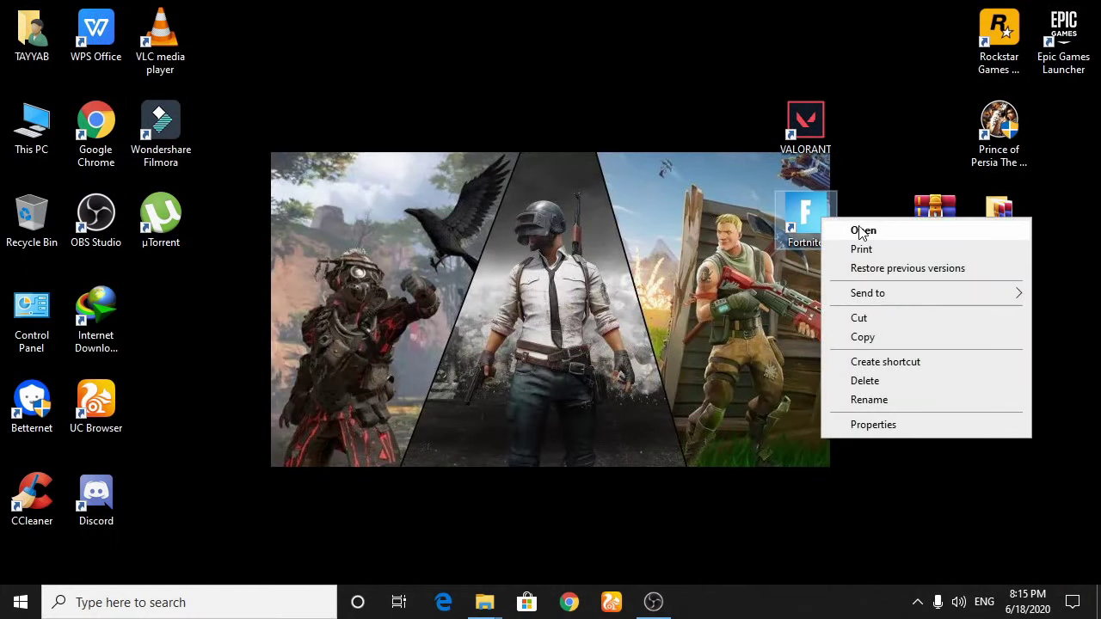
{"action": "left_click", "coordinate": [859, 226]}
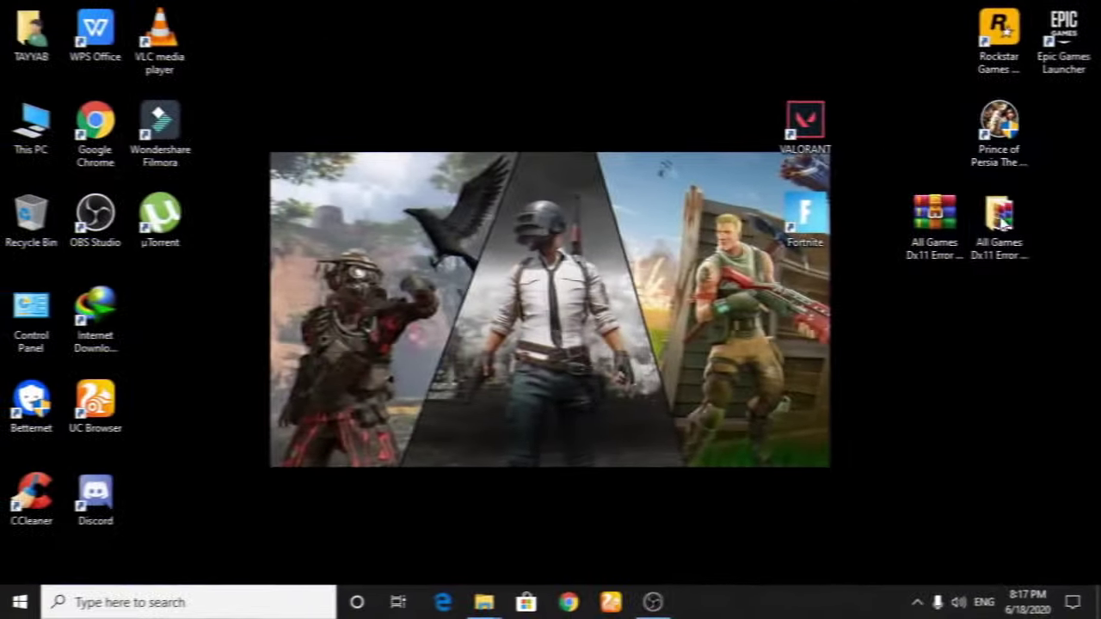
- Open the All Games Dx11 Error Fixed Pack folder and extract the All Games Directx Error Fix archive into it
{"action": "double_click", "coordinate": [998, 229]}
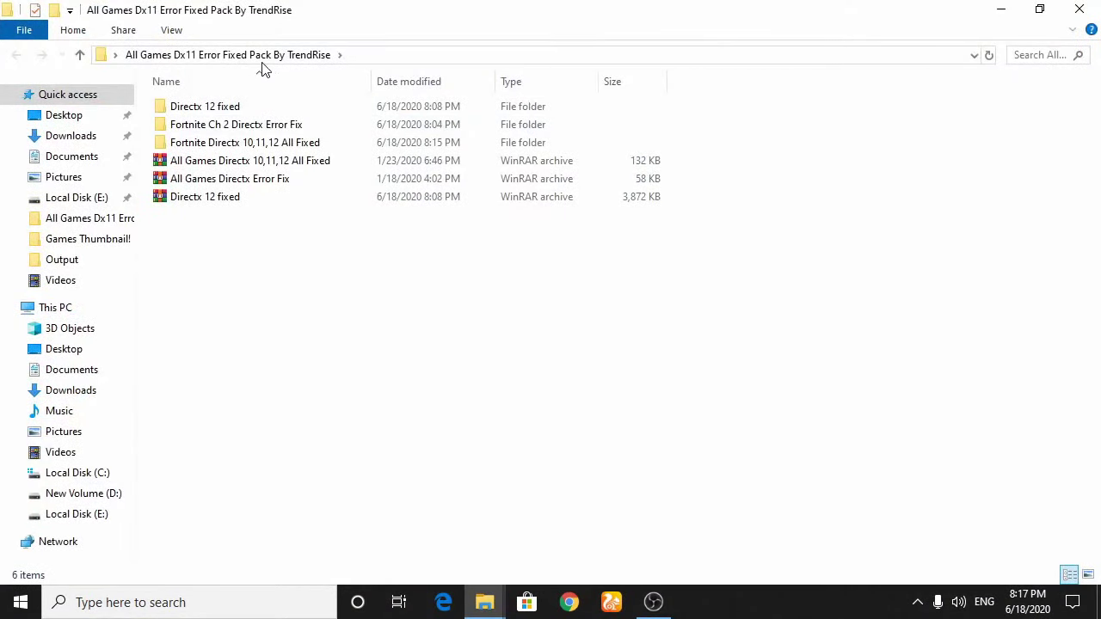
{"action": "left_click", "coordinate": [254, 179]}
{"action": "right_click", "coordinate": [253, 176]}
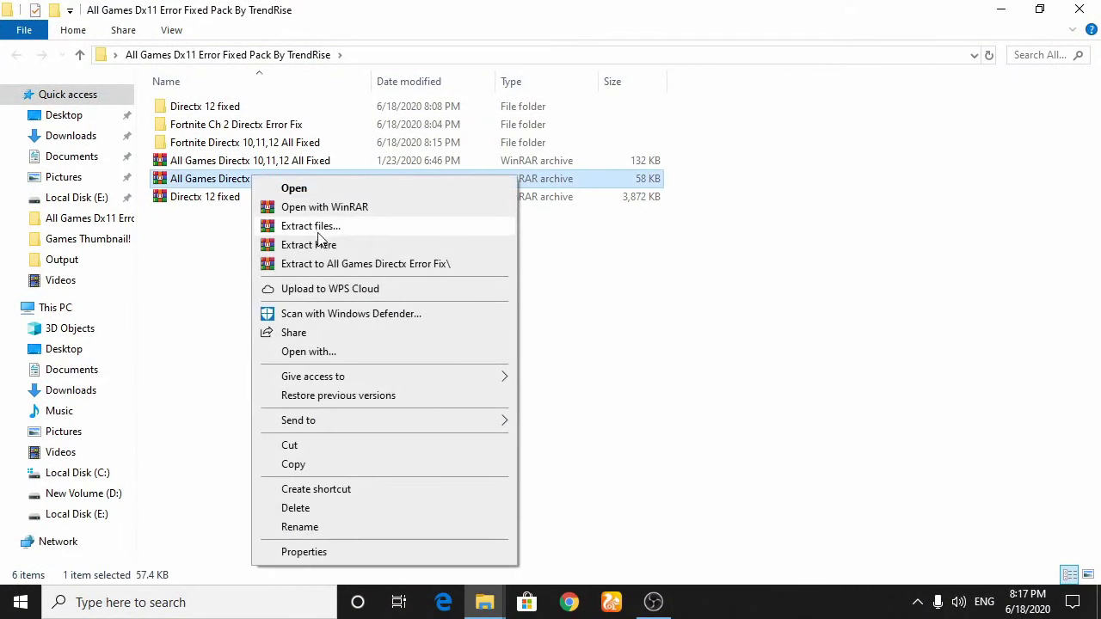
{"action": "left_click", "coordinate": [340, 246]}
{"action": "left_click", "coordinate": [516, 387]}
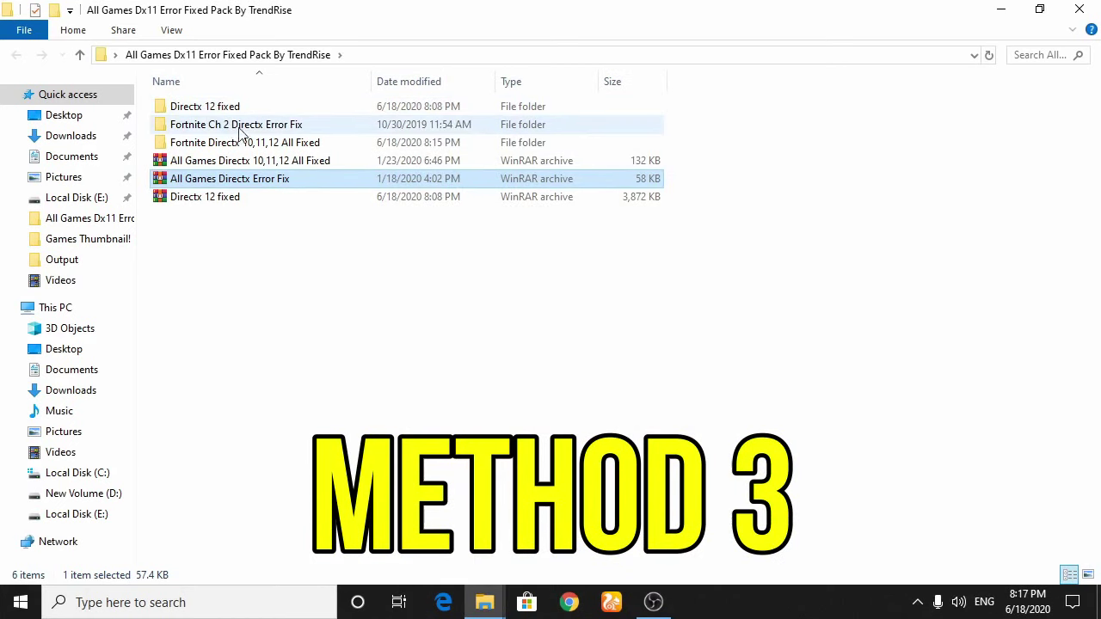
- Open the Fortnite Ch 2 Directx Error Fix folder and extract the dxcpl archive into it
{"action": "double_click", "coordinate": [183, 124]}
{"action": "right_click", "coordinate": [183, 123]}
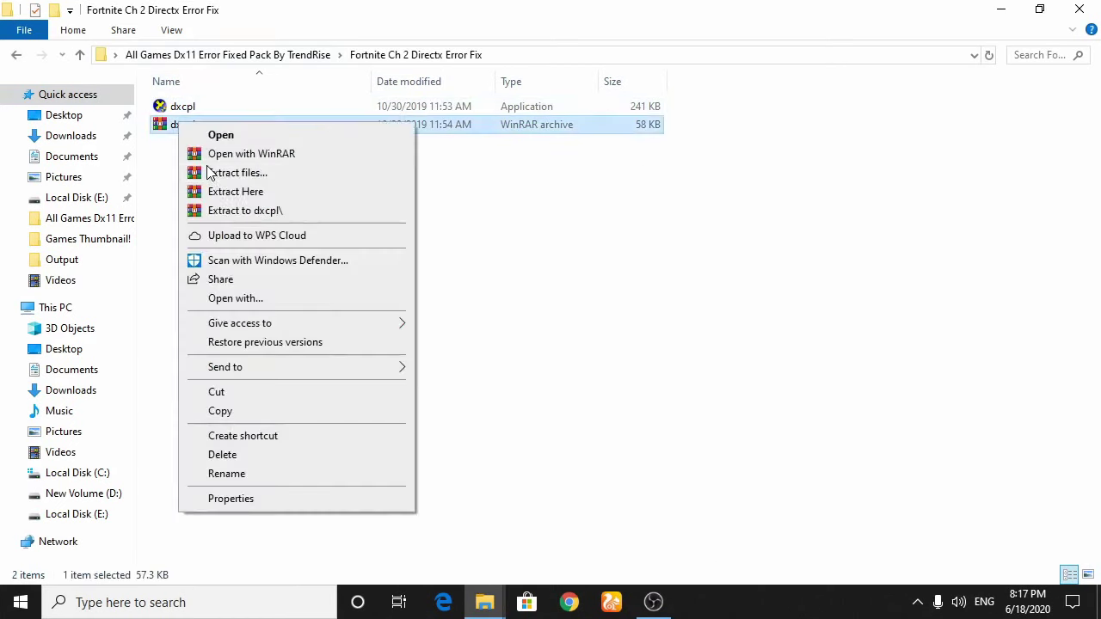
{"action": "left_click", "coordinate": [254, 190]}
{"action": "left_click", "coordinate": [519, 388]}
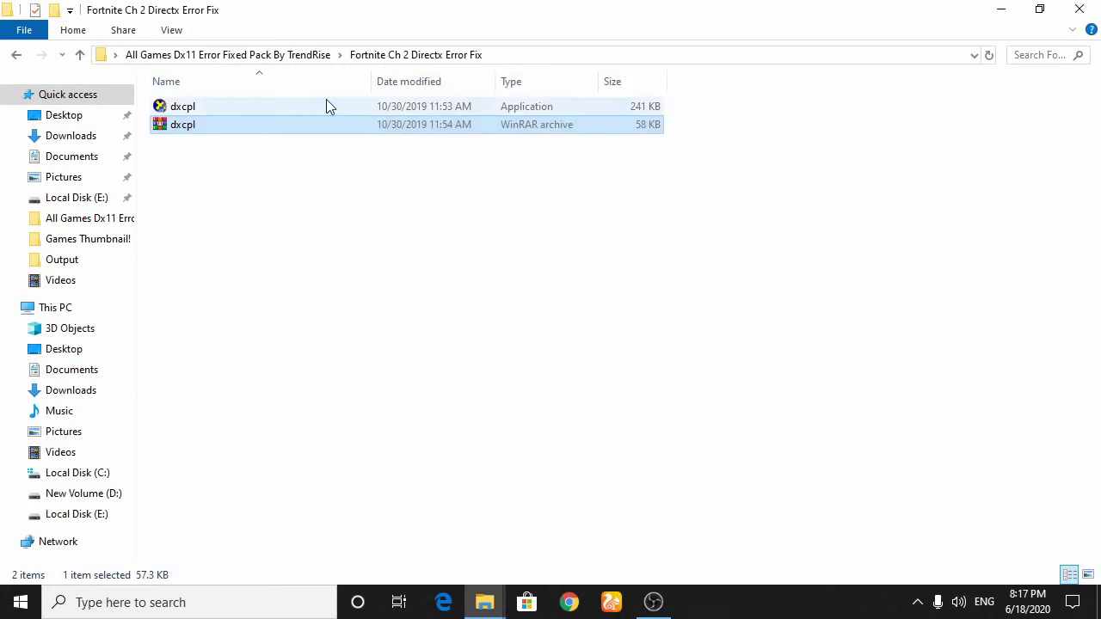
- Run the dxcpl application and clear all entries from its Direct3D 10.x/11.x executable list
{"action": "right_click", "coordinate": [183, 106]}
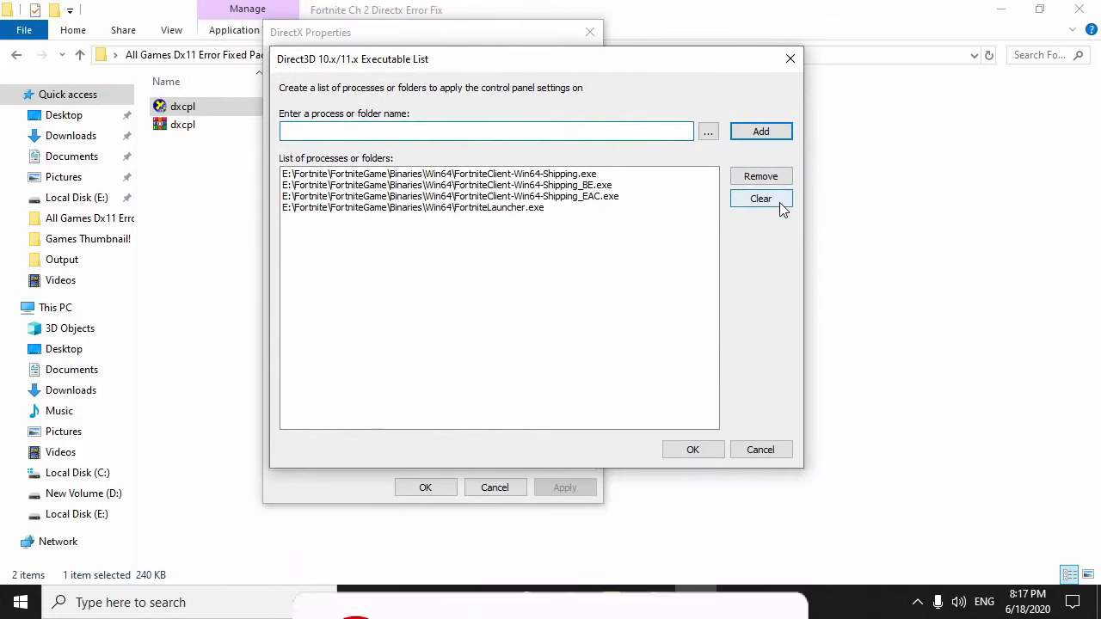
{"action": "left_click", "coordinate": [778, 203]}
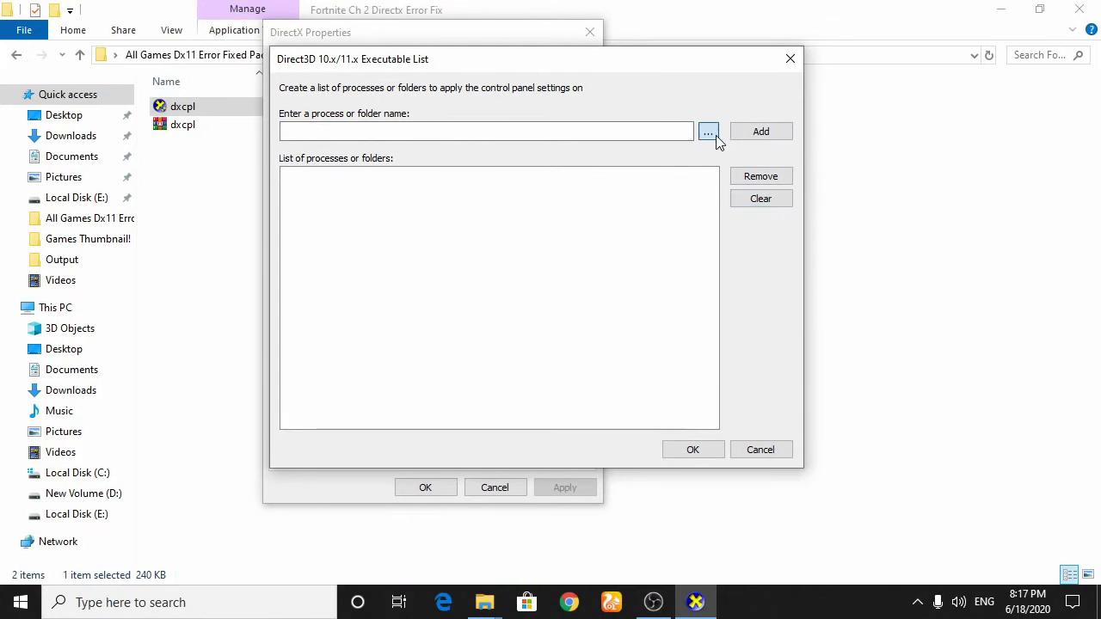
- Browse for an executable to add and open the Fortnite folder on Local Disk (E:)
{"action": "left_click", "coordinate": [714, 134]}
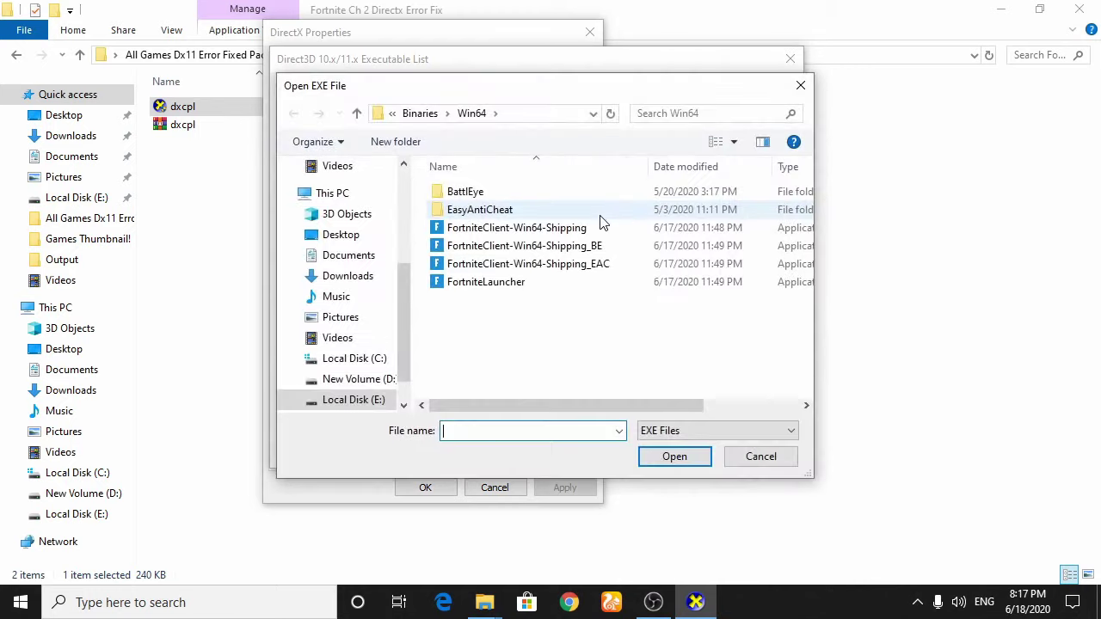
{"action": "left_click", "coordinate": [332, 192]}
{"action": "left_click", "coordinate": [567, 406]}
{"action": "double_click", "coordinate": [567, 407]}
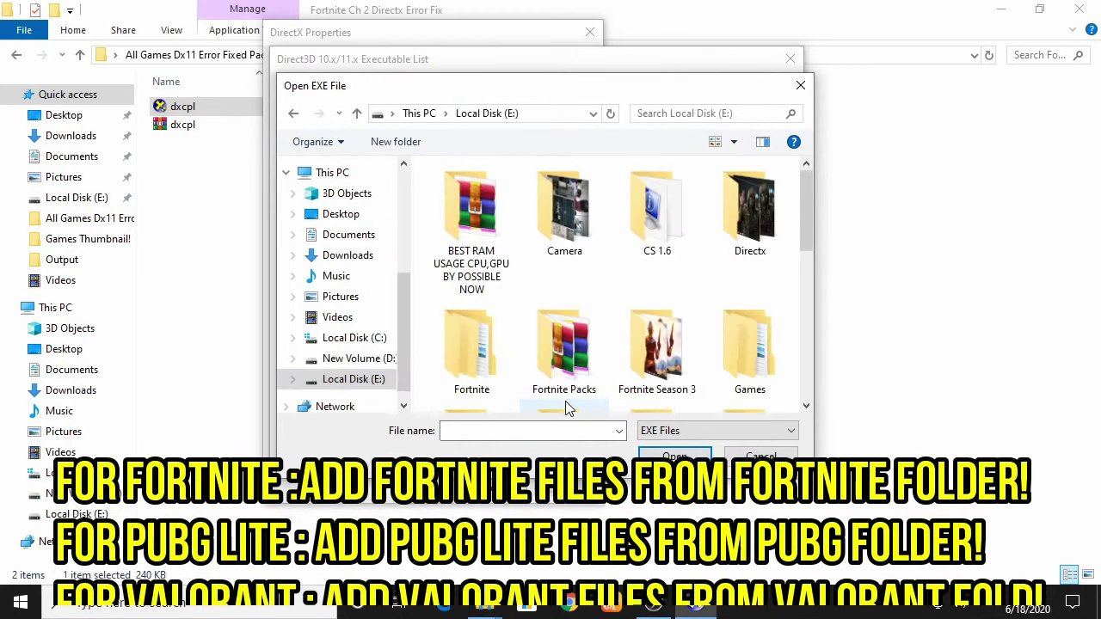
{"action": "scroll", "coordinate": [565, 395], "scroll_direction": "down", "scroll_amount": 10}
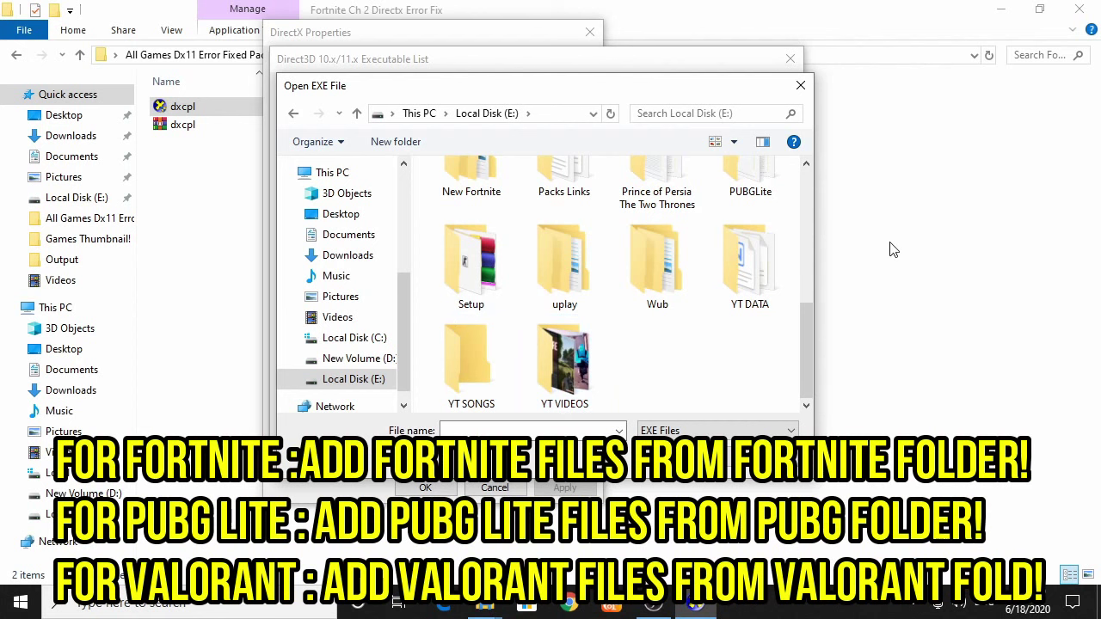
{"action": "scroll", "coordinate": [720, 297], "scroll_direction": "up", "scroll_amount": 1}
{"action": "scroll", "coordinate": [720, 292], "scroll_direction": "down", "scroll_amount": 1}
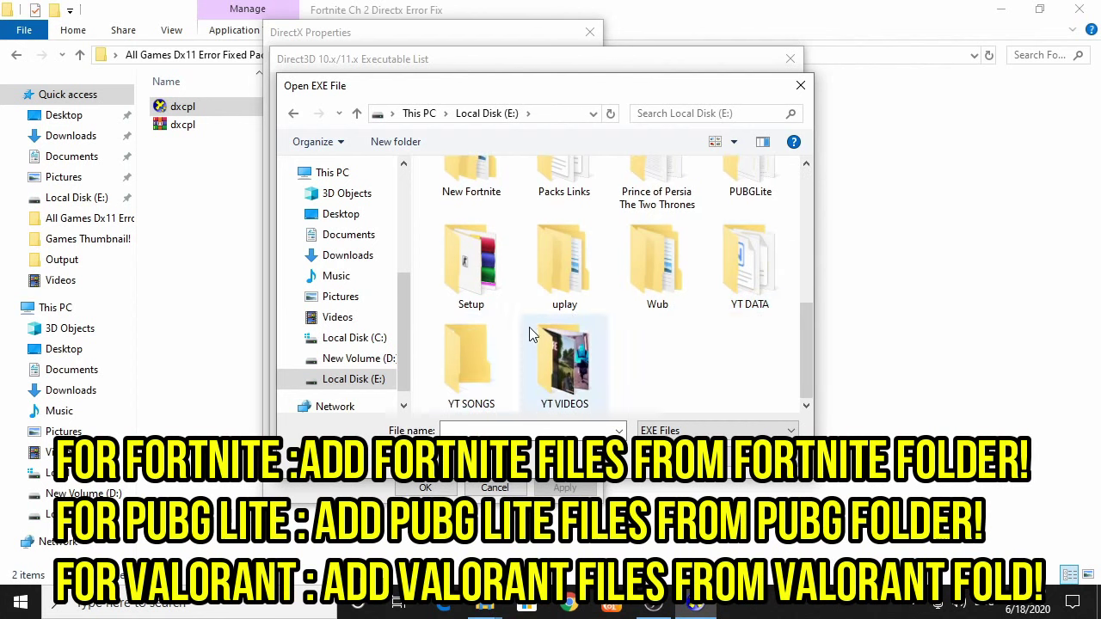
{"action": "scroll", "coordinate": [553, 297], "scroll_direction": "up", "scroll_amount": 1}
{"action": "scroll", "coordinate": [494, 260], "scroll_direction": "up", "scroll_amount": 1}
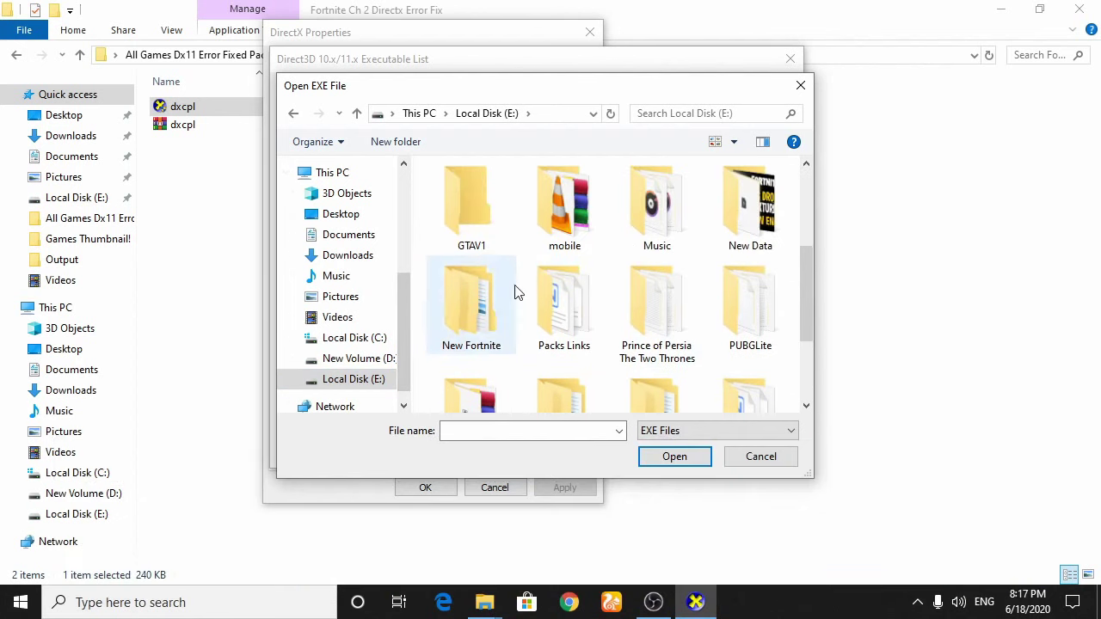
{"action": "scroll", "coordinate": [542, 298], "scroll_direction": "up", "scroll_amount": 1}
{"action": "double_click", "coordinate": [484, 249]}
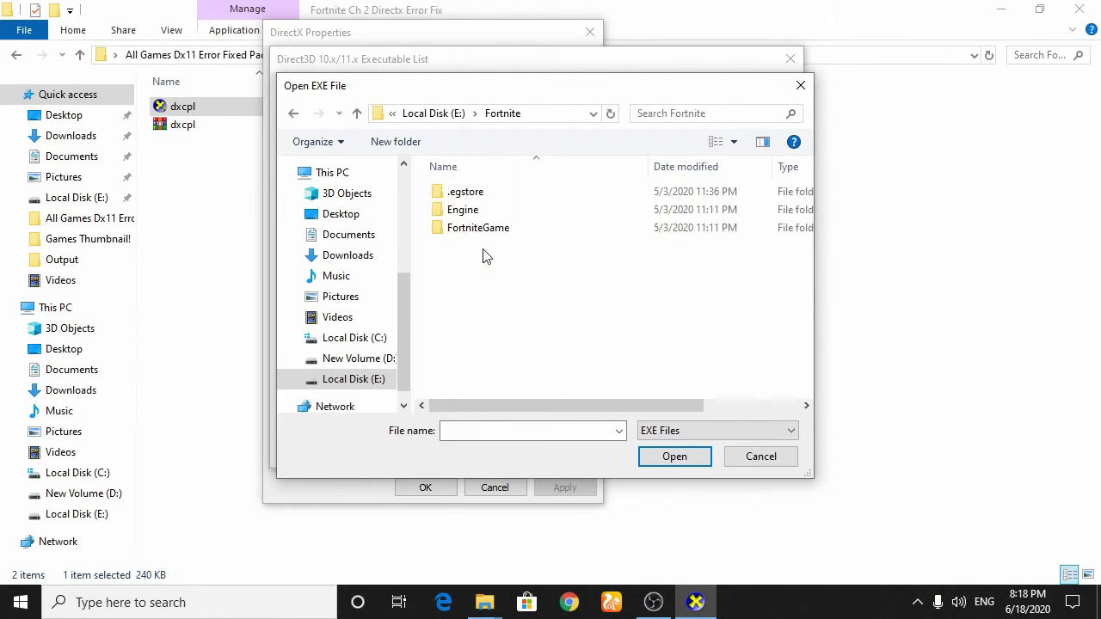
- Open FortniteGame\Binaries\Win64 and add FortniteClient-Win64-Shipping to the executable list
{"action": "double_click", "coordinate": [493, 228]}
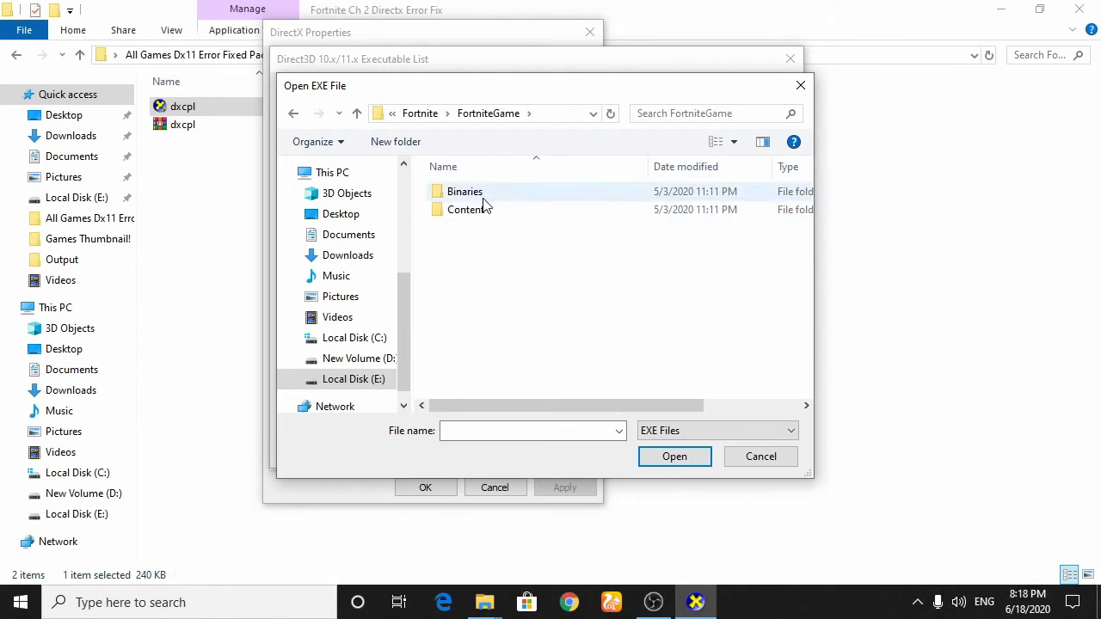
{"action": "double_click", "coordinate": [486, 196]}
{"action": "double_click", "coordinate": [481, 212]}
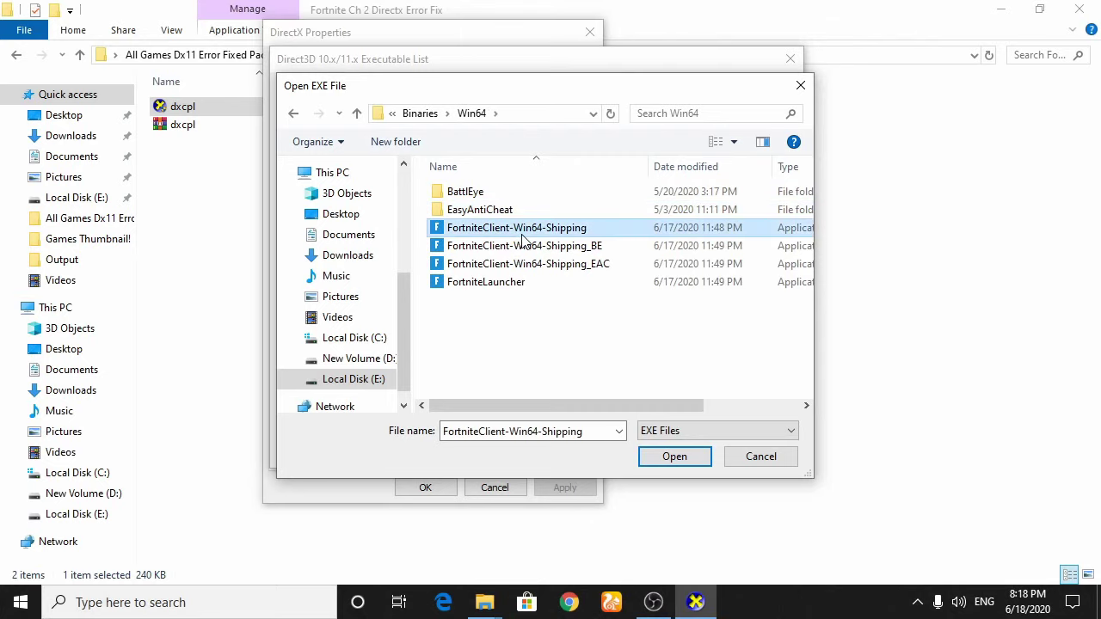
{"action": "double_click", "coordinate": [484, 228]}
- Add FortniteClient-Win64-Shipping_BE, FortniteClient-Win64-Shipping_EAC and FortniteLauncher to the executable list and accept the list
{"action": "left_click", "coordinate": [708, 134]}
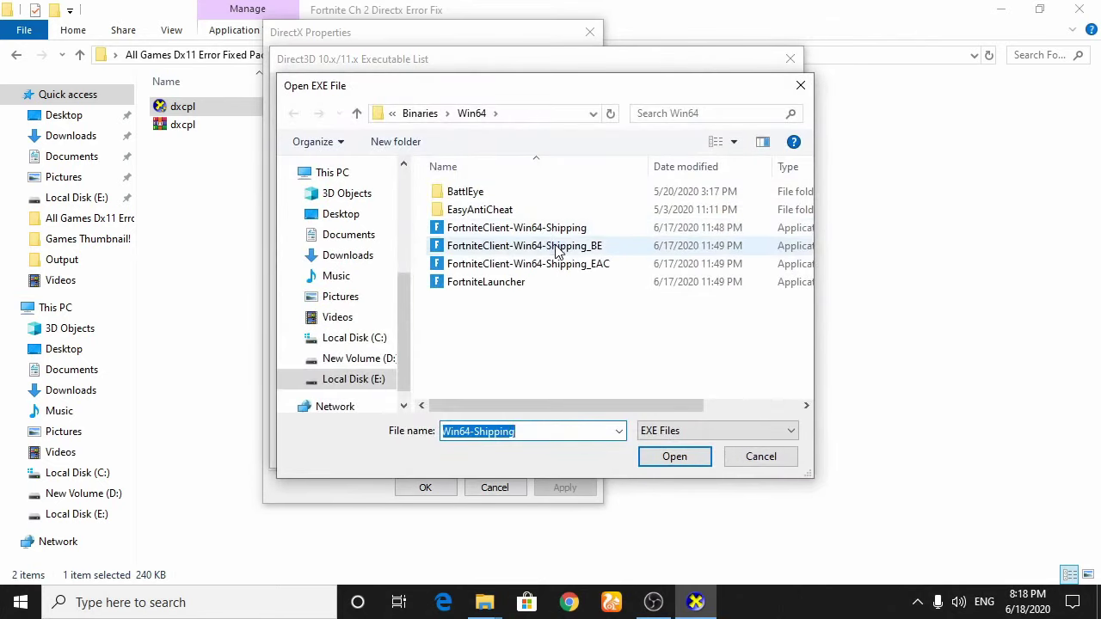
{"action": "double_click", "coordinate": [557, 247]}
{"action": "left_click", "coordinate": [708, 132]}
{"action": "double_click", "coordinate": [593, 262]}
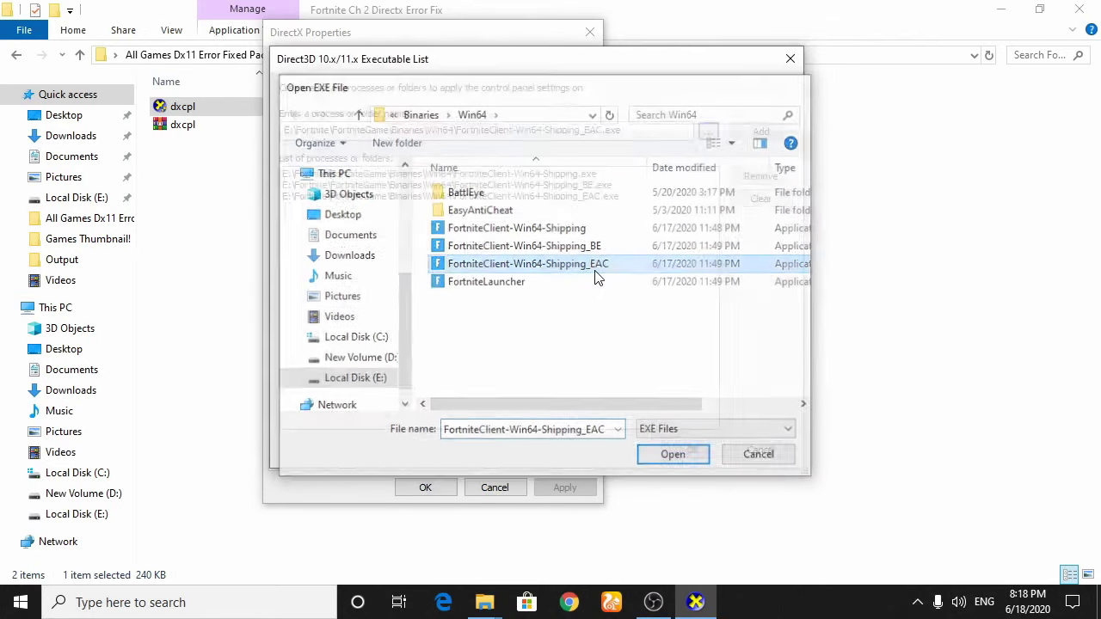
{"action": "left_click", "coordinate": [709, 131]}
{"action": "double_click", "coordinate": [509, 285]}
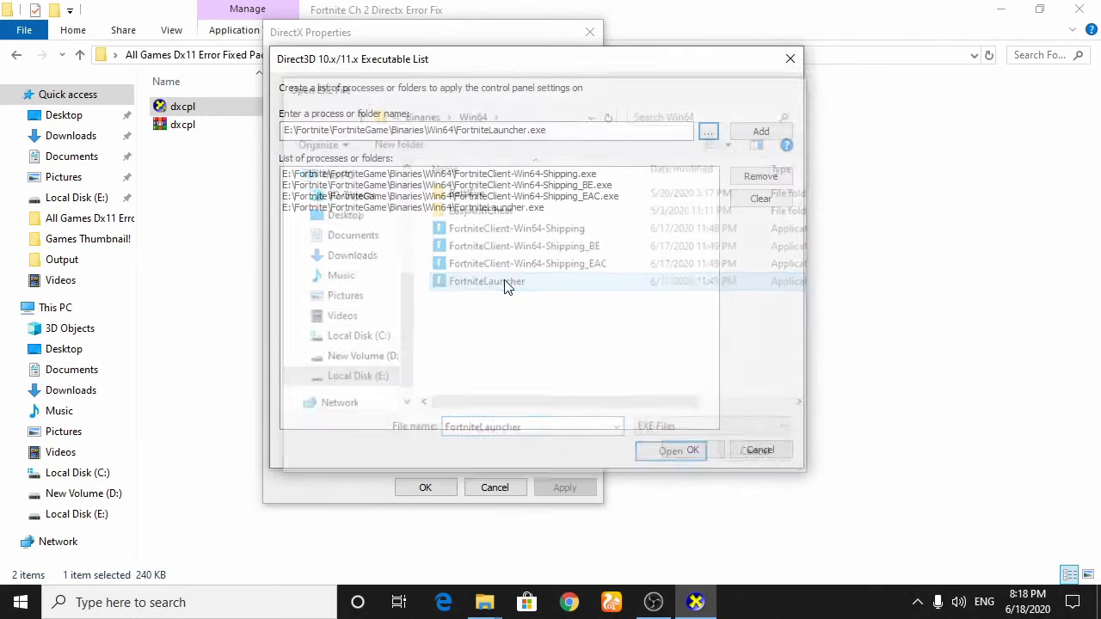
{"action": "left_click", "coordinate": [692, 449]}
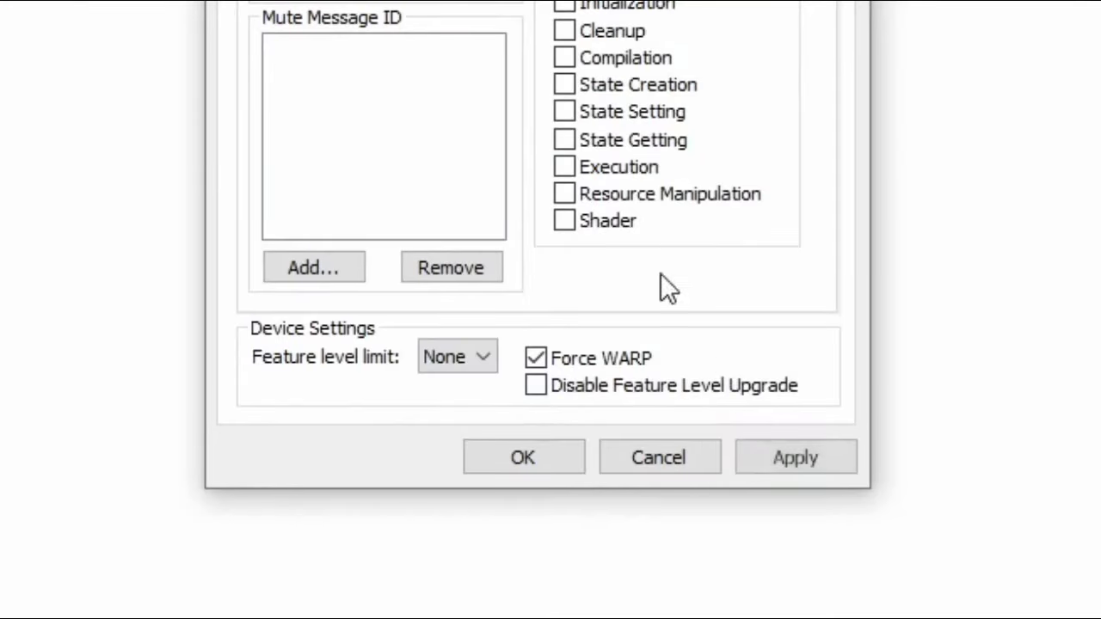
- Enable Force WARP in the device settings and leave the feature level limit at None
{"action": "left_click", "coordinate": [561, 362]}
{"action": "left_click", "coordinate": [560, 358]}
{"action": "left_click", "coordinate": [455, 352]}
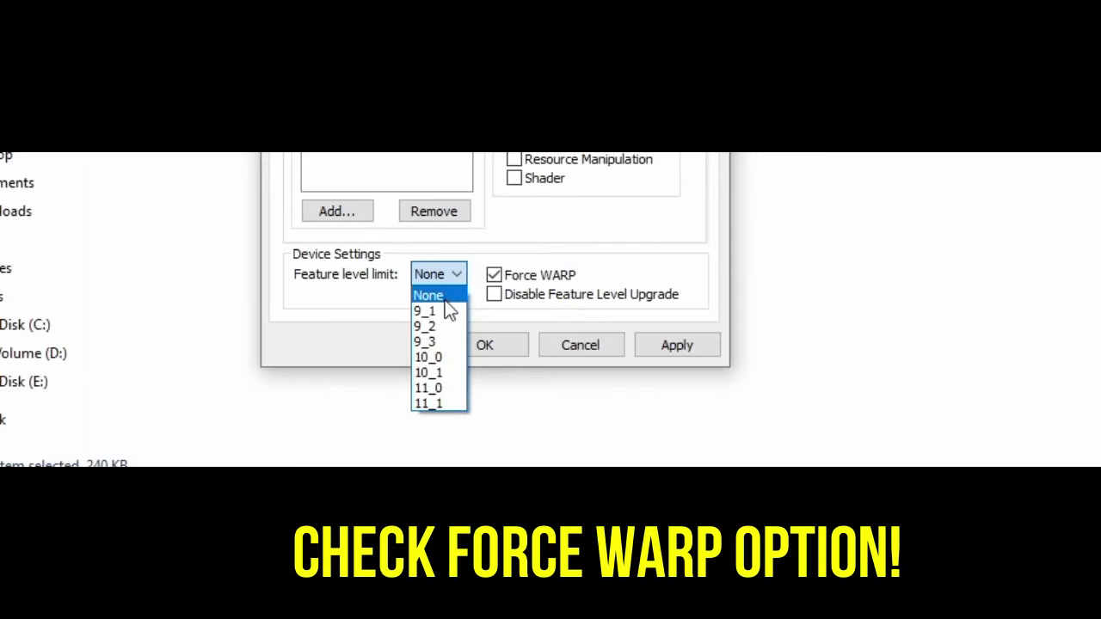
{"action": "left_click", "coordinate": [522, 172]}
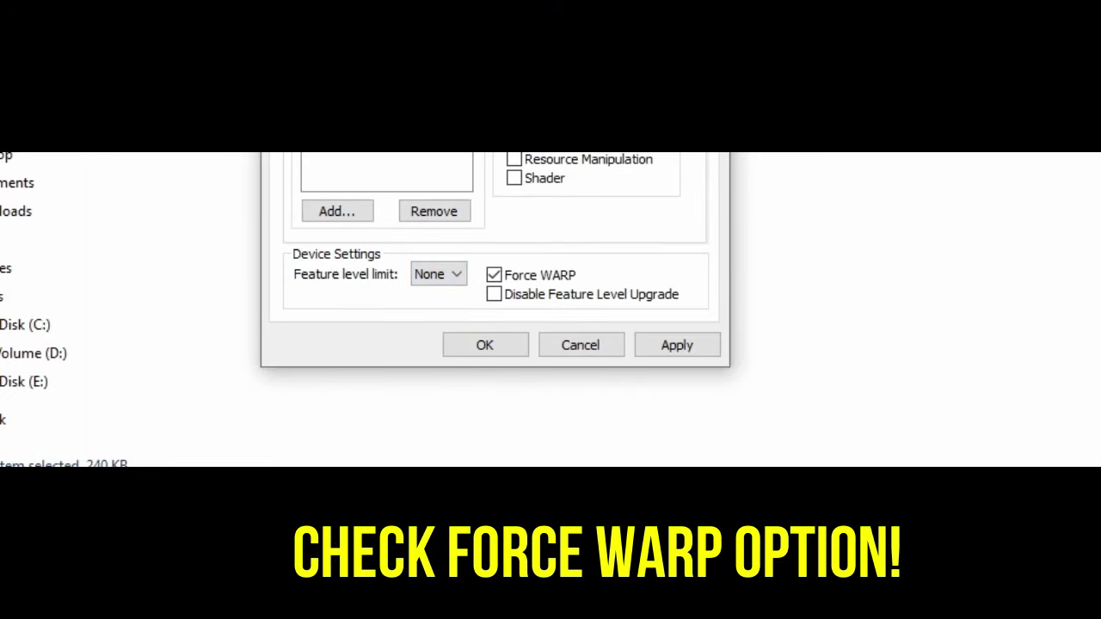
- Apply the DirectX properties, close the dialog and minimize the folder window
{"action": "left_click_drag", "start_coordinate": [495, 39], "coordinate": [594, 64]}
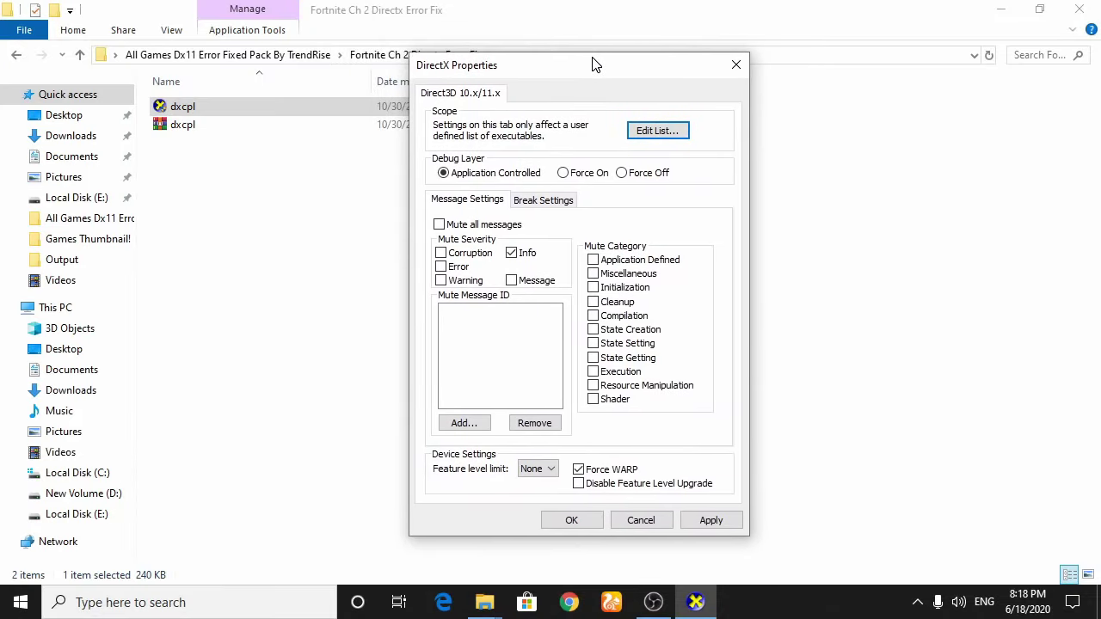
{"action": "left_click", "coordinate": [710, 523]}
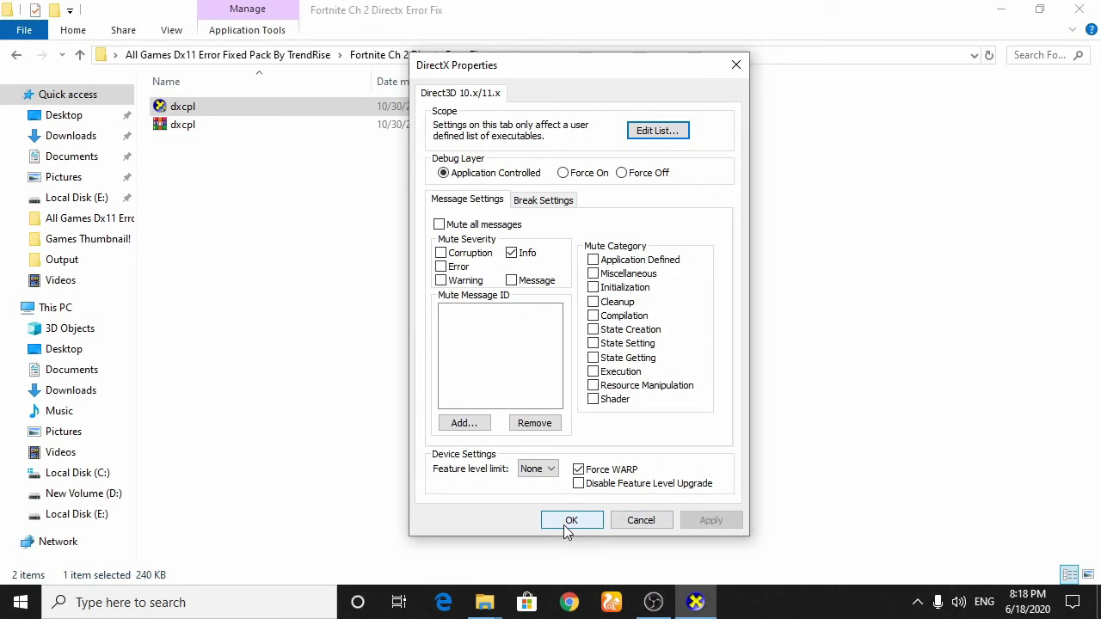
{"action": "left_click", "coordinate": [567, 523]}
{"action": "left_click", "coordinate": [1000, 8]}
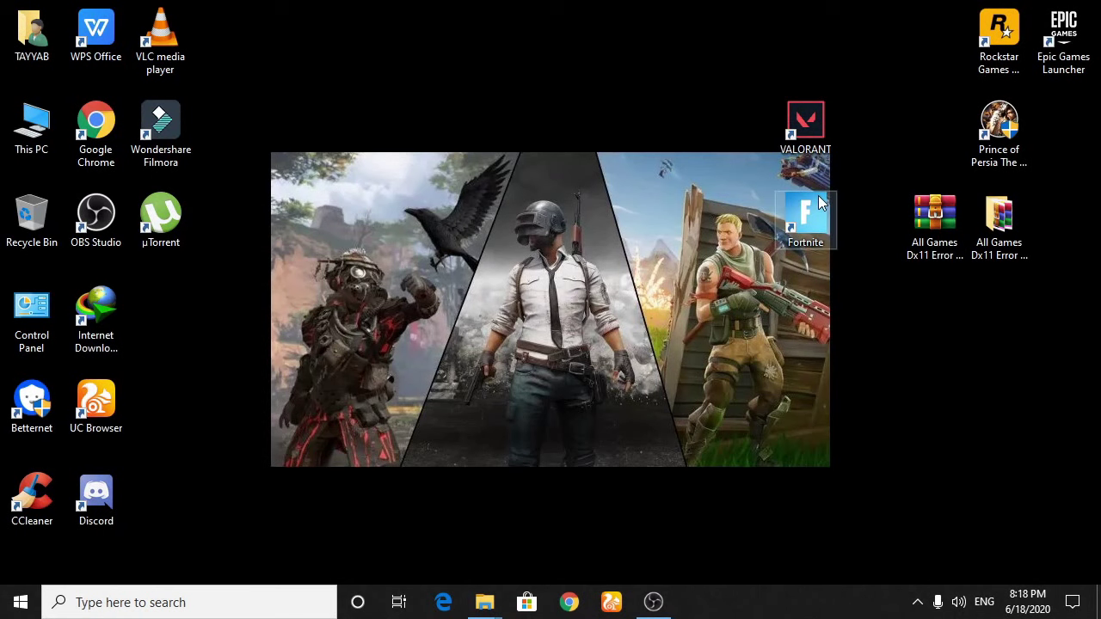
- Move the Fortnite shortcut two columns to the left on the desktop and launch the game from it
{"action": "left_click_drag", "start_coordinate": [819, 202], "coordinate": [690, 204]}
{"action": "right_click", "coordinate": [689, 227]}
{"action": "left_click", "coordinate": [741, 239]}
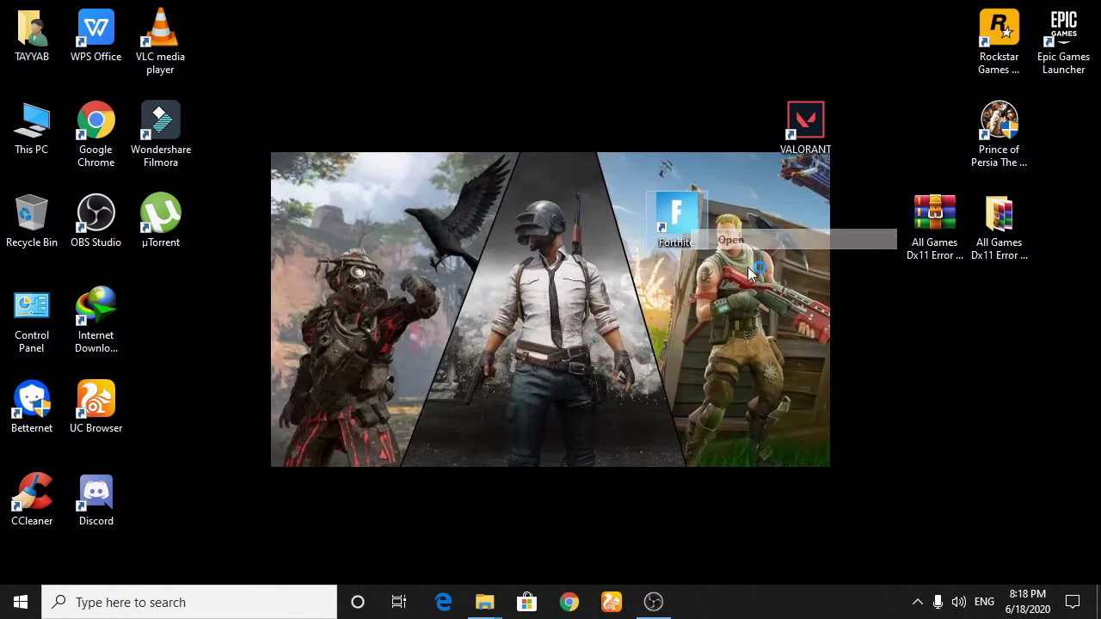